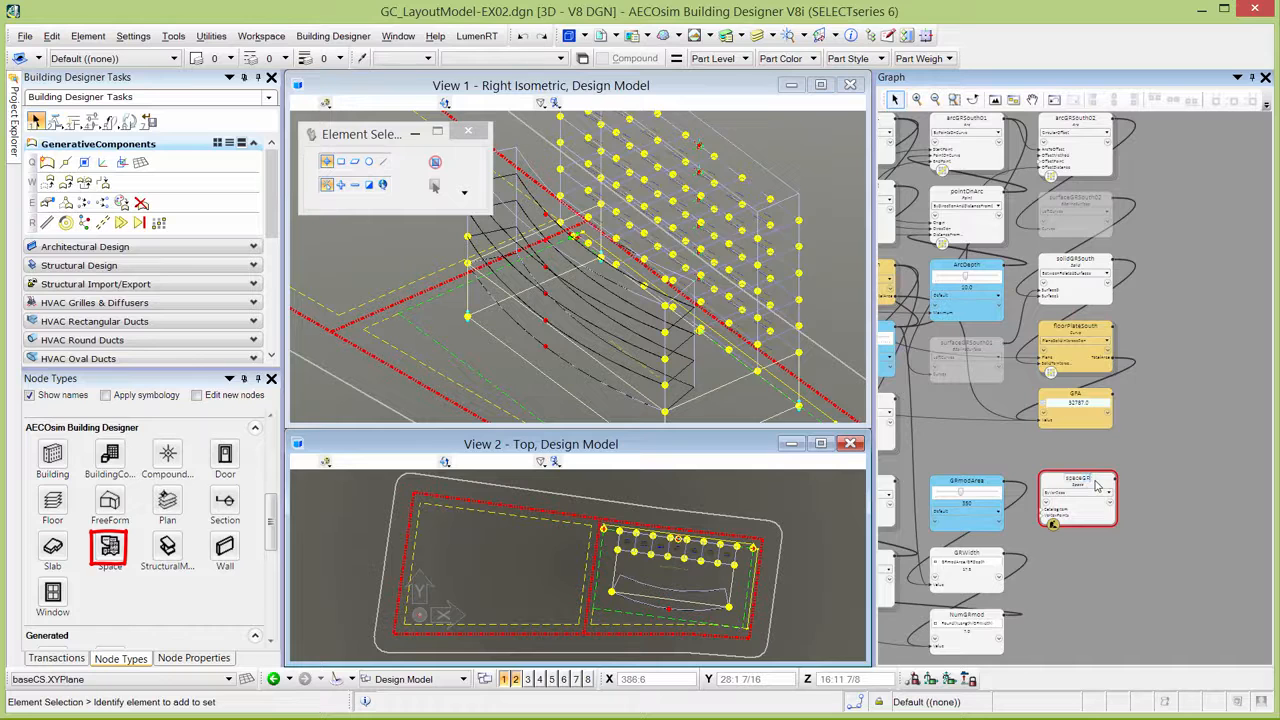
Set the update method of the spaceGRSouth Space node to ByPointGrid.
scroll(1069, 550, "up", 3)
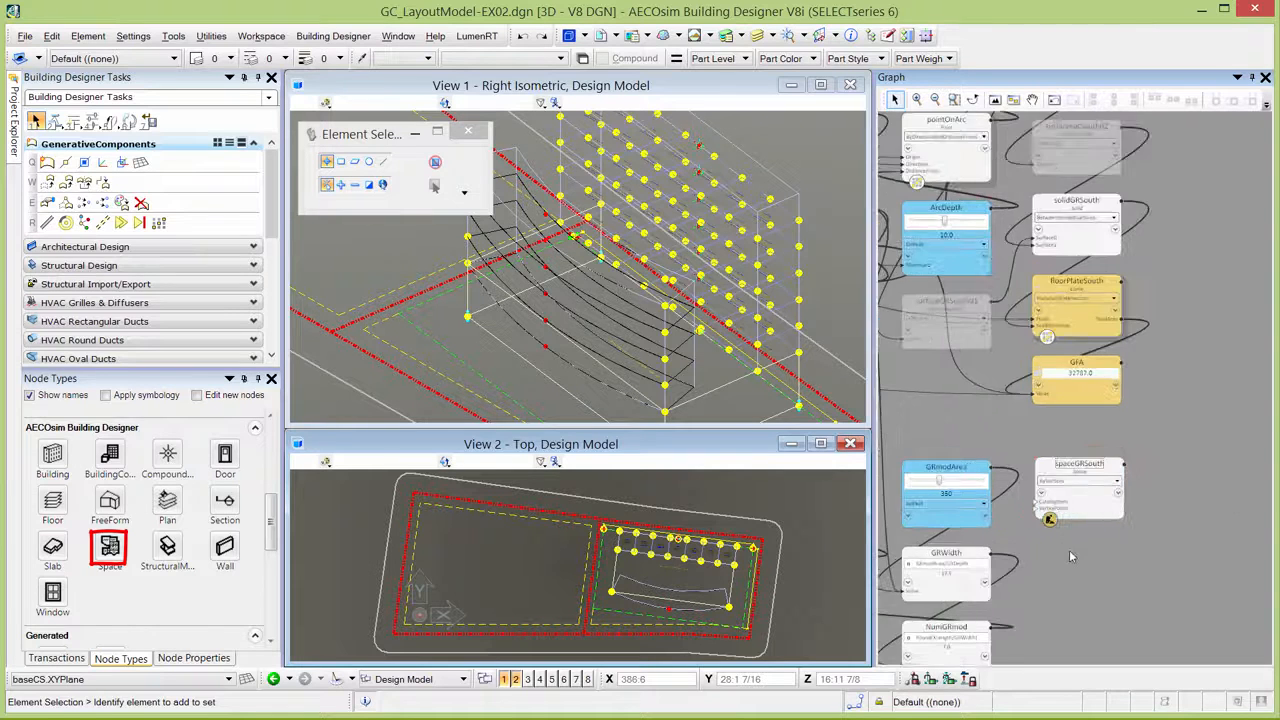
left_click(1090, 467)
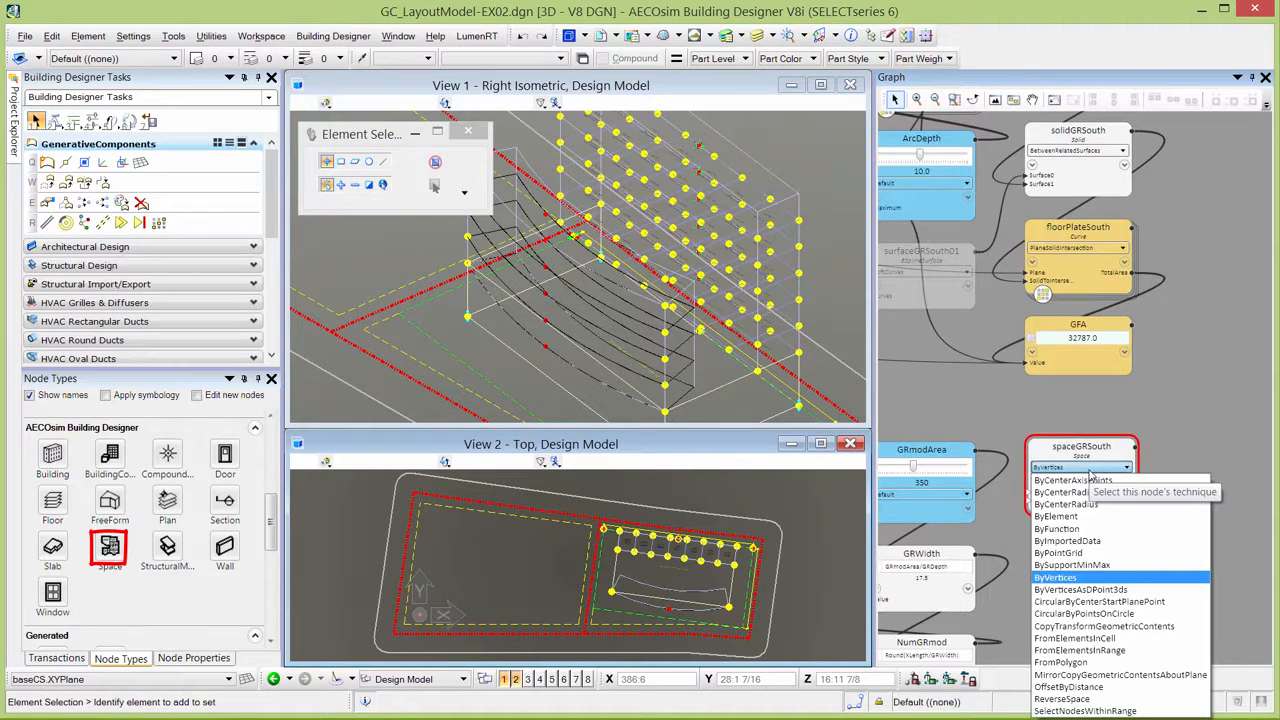
left_click(1074, 553)
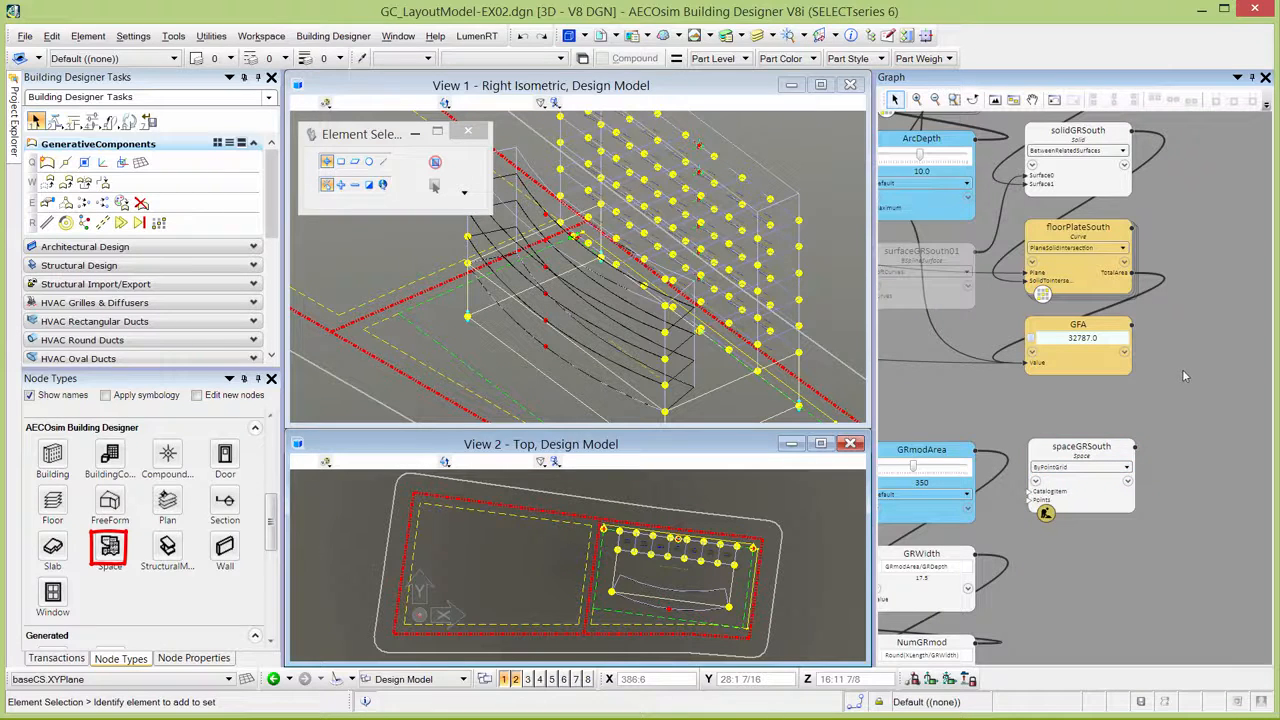
Set the CatalogItem input of the spaceGRSouth node to the 'Residential' space type.
mouse_move(1067, 492)
left_click(1114, 495)
left_click(1105, 508)
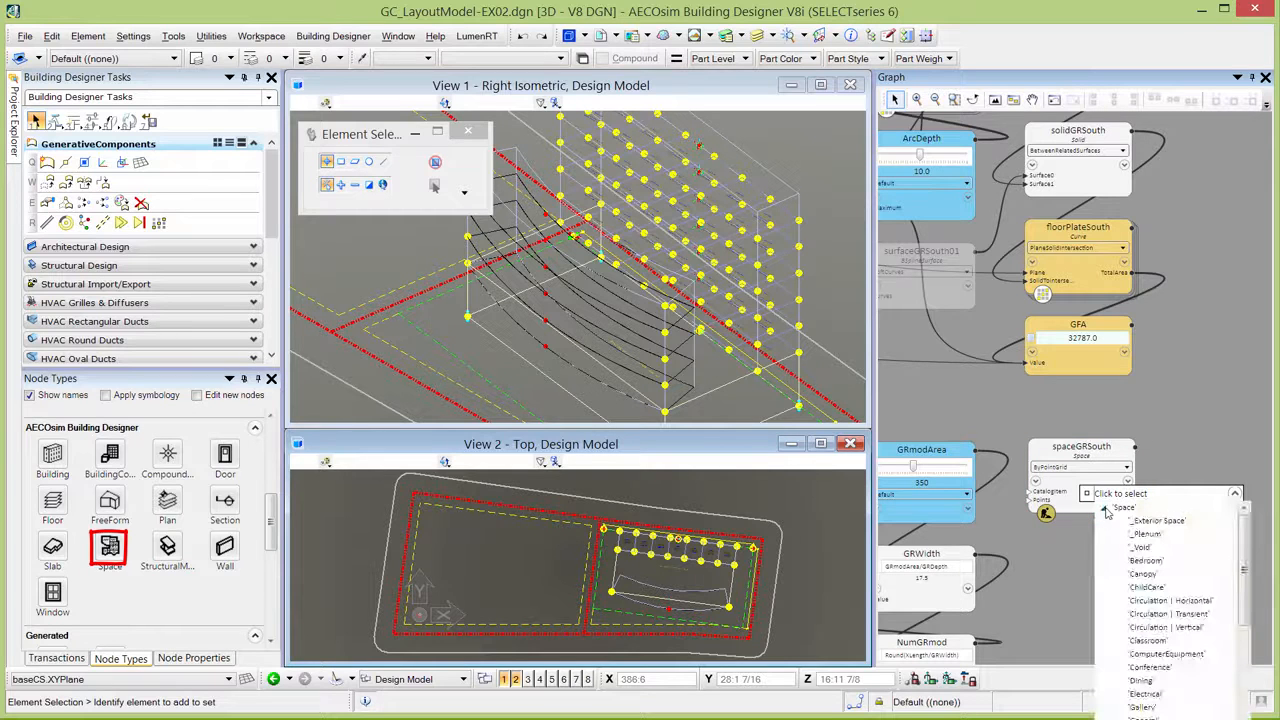
left_click_drag(1240, 556, 1237, 645)
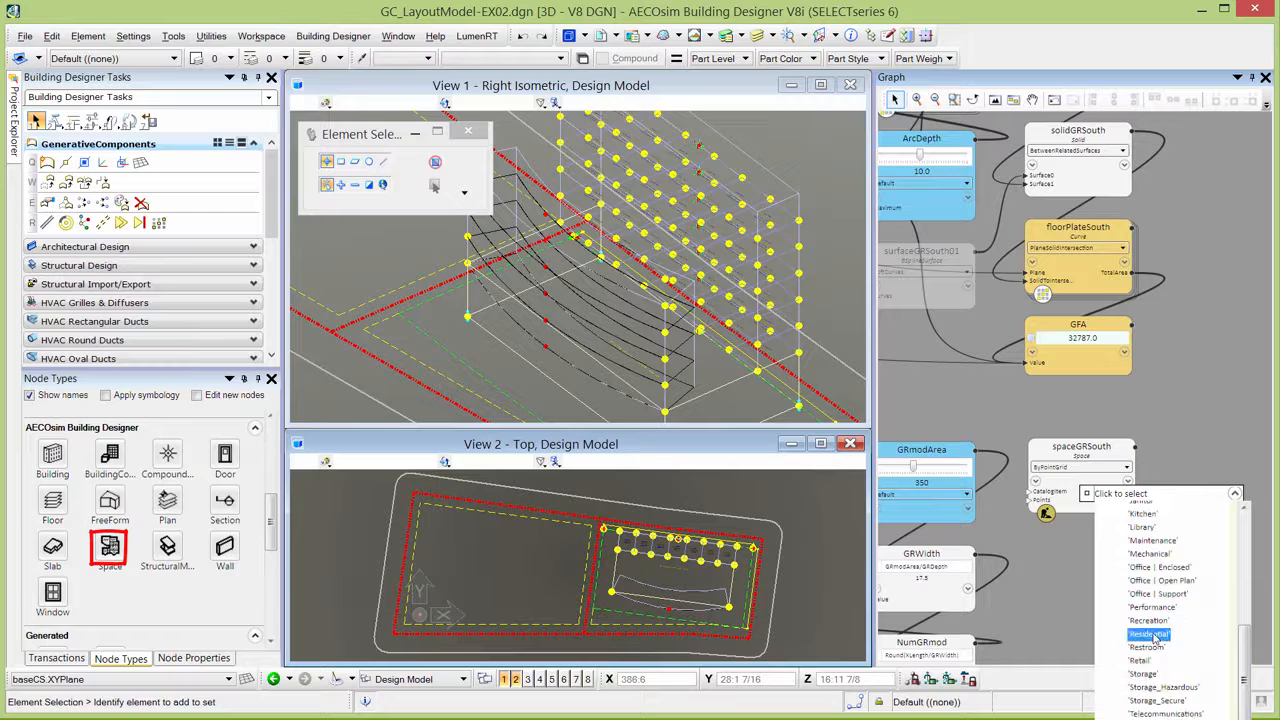
left_click(1155, 640)
Add a Point node to the graph below spaceGRSouth and name it pointGRSouth.
scroll(1153, 361, "down", 2)
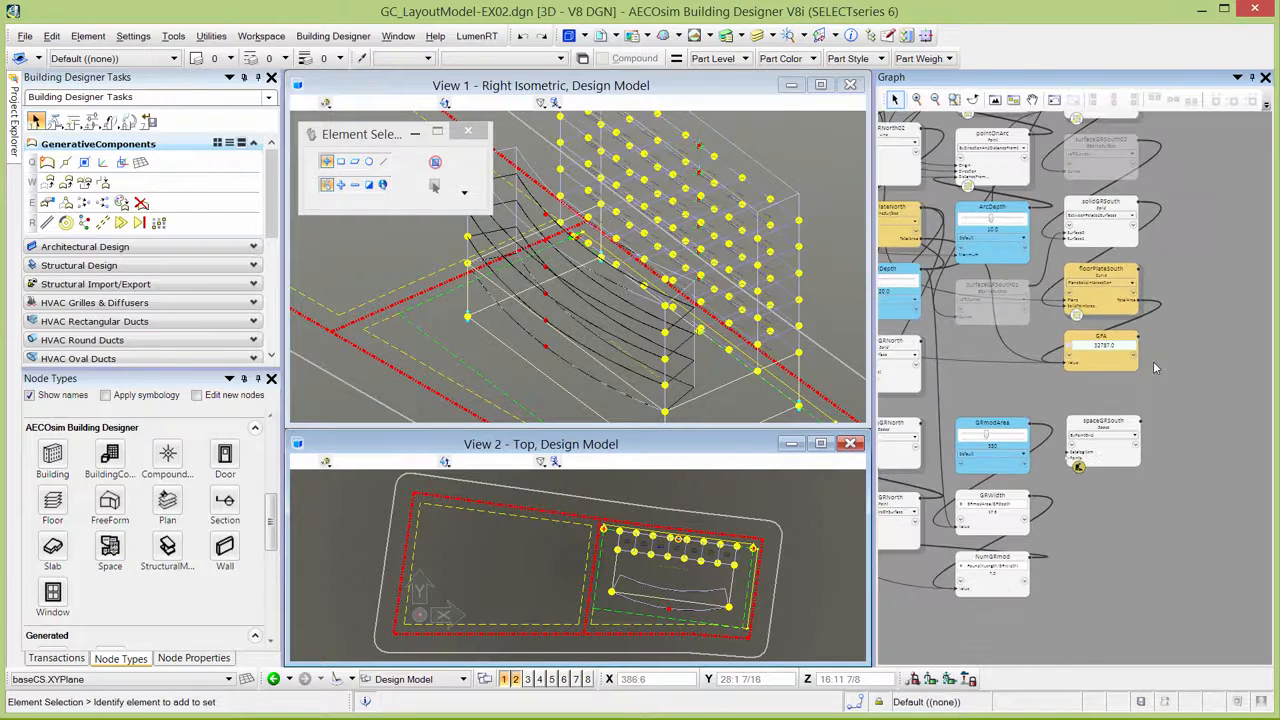
scroll(1097, 572, "up", 1)
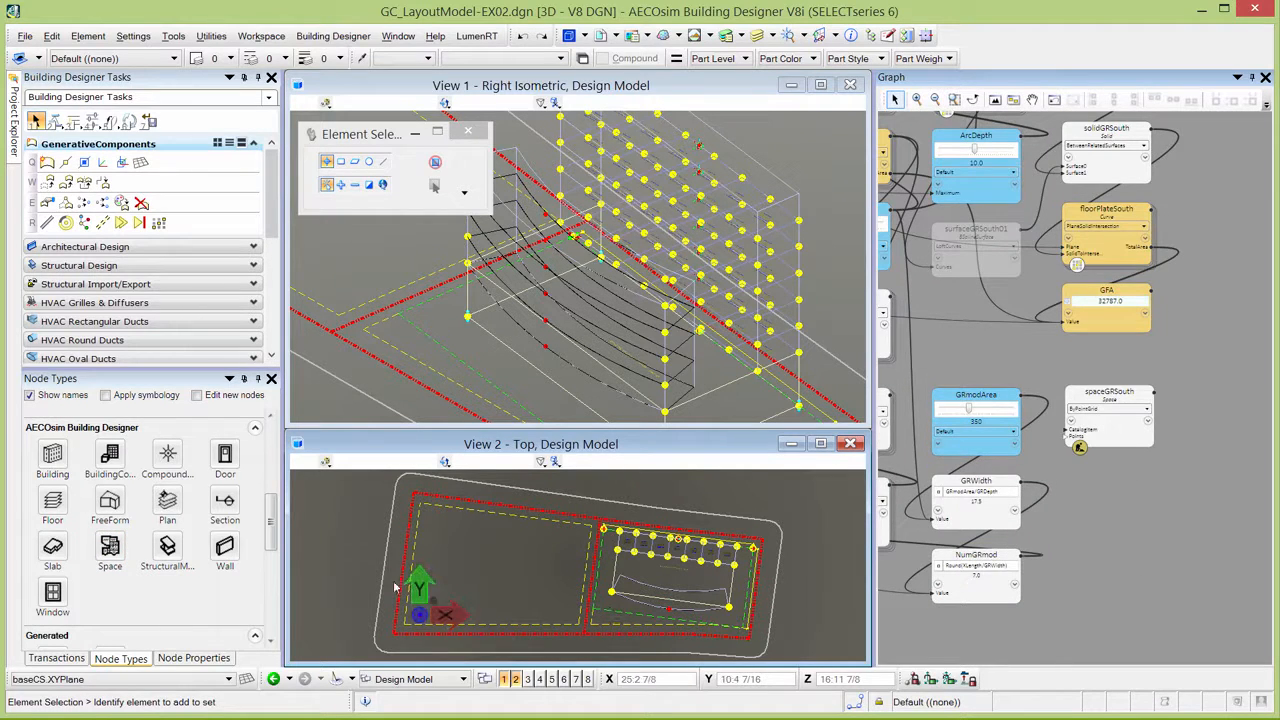
scroll(272, 537, "up", 5)
left_click(52, 628)
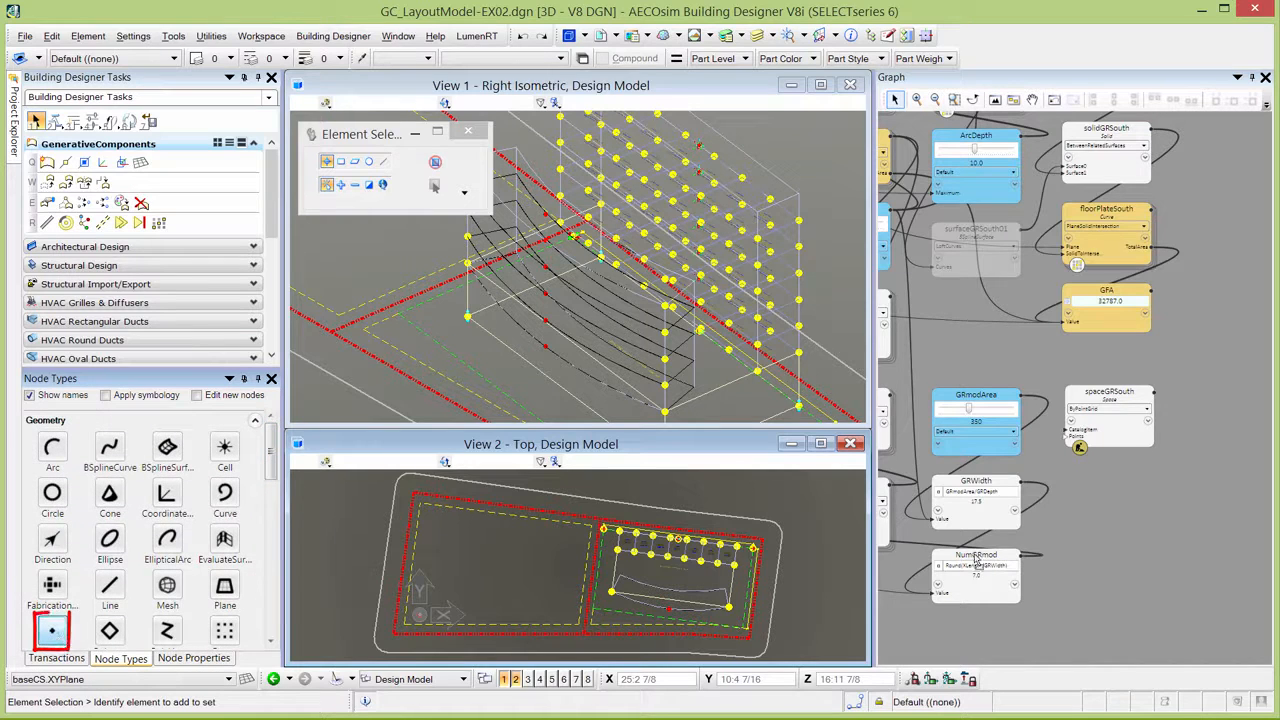
left_click(1110, 493)
double_click(1111, 485)
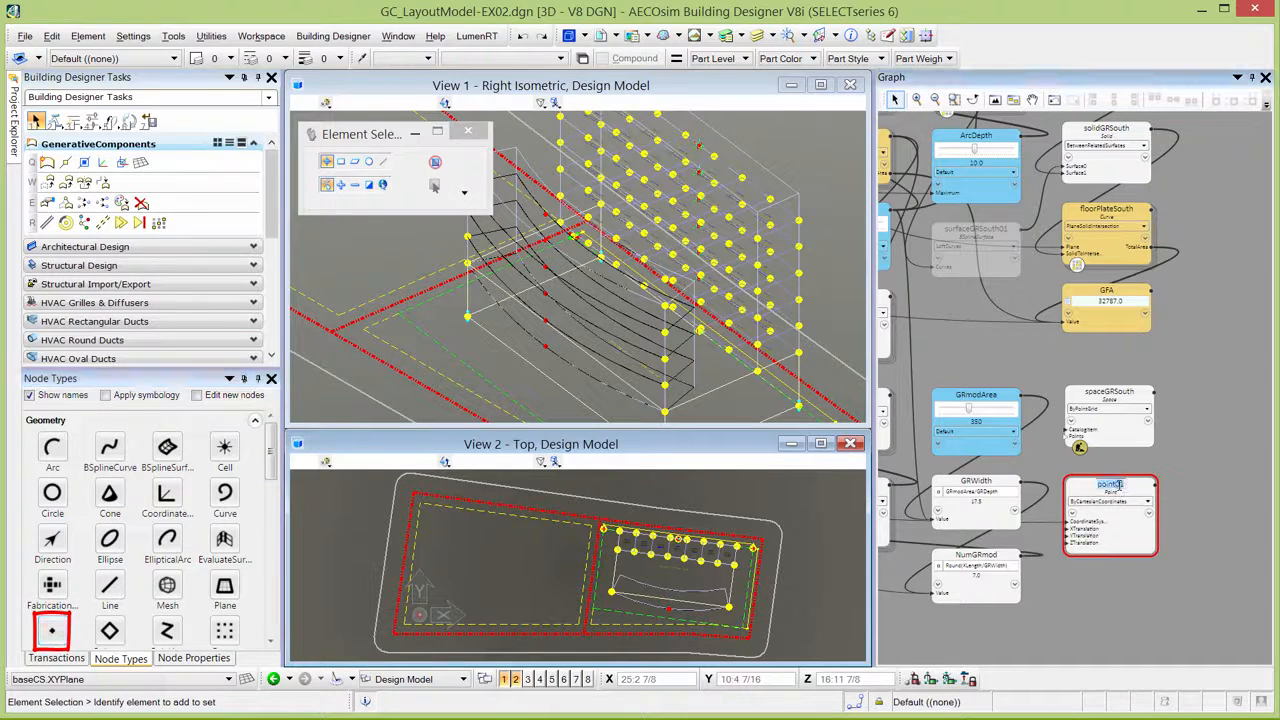
type("point")
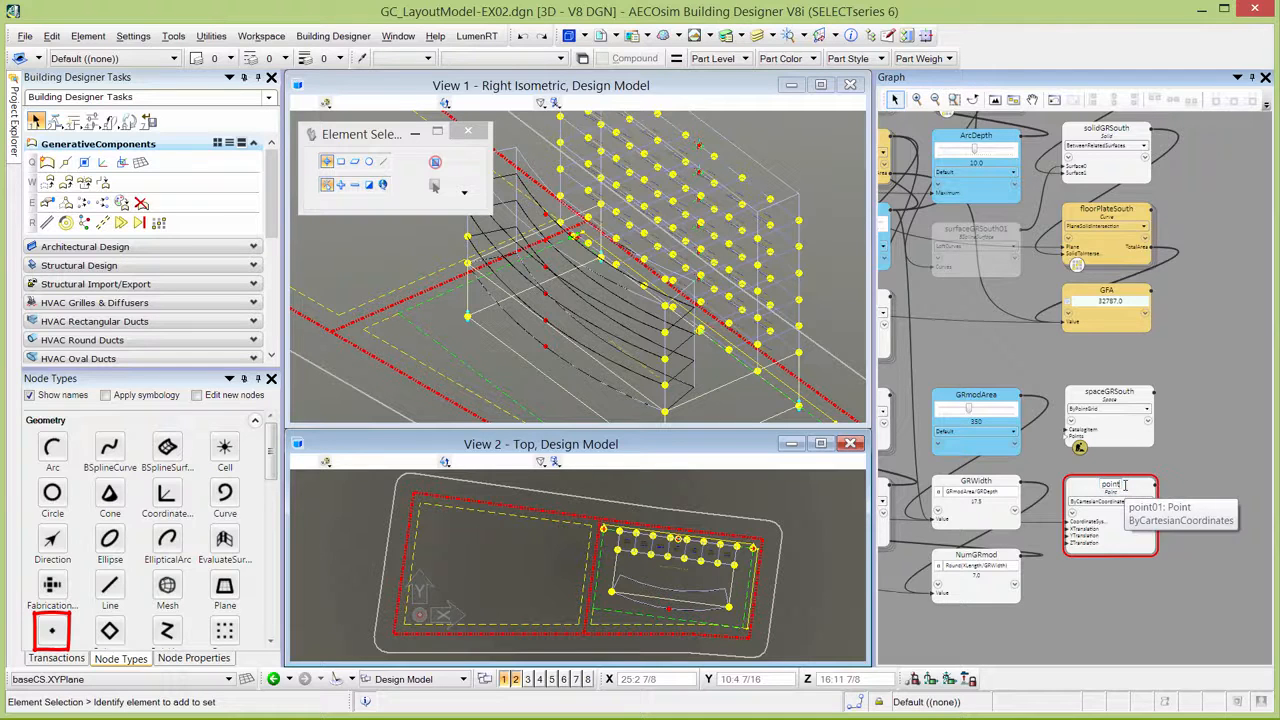
type("GRSouth")
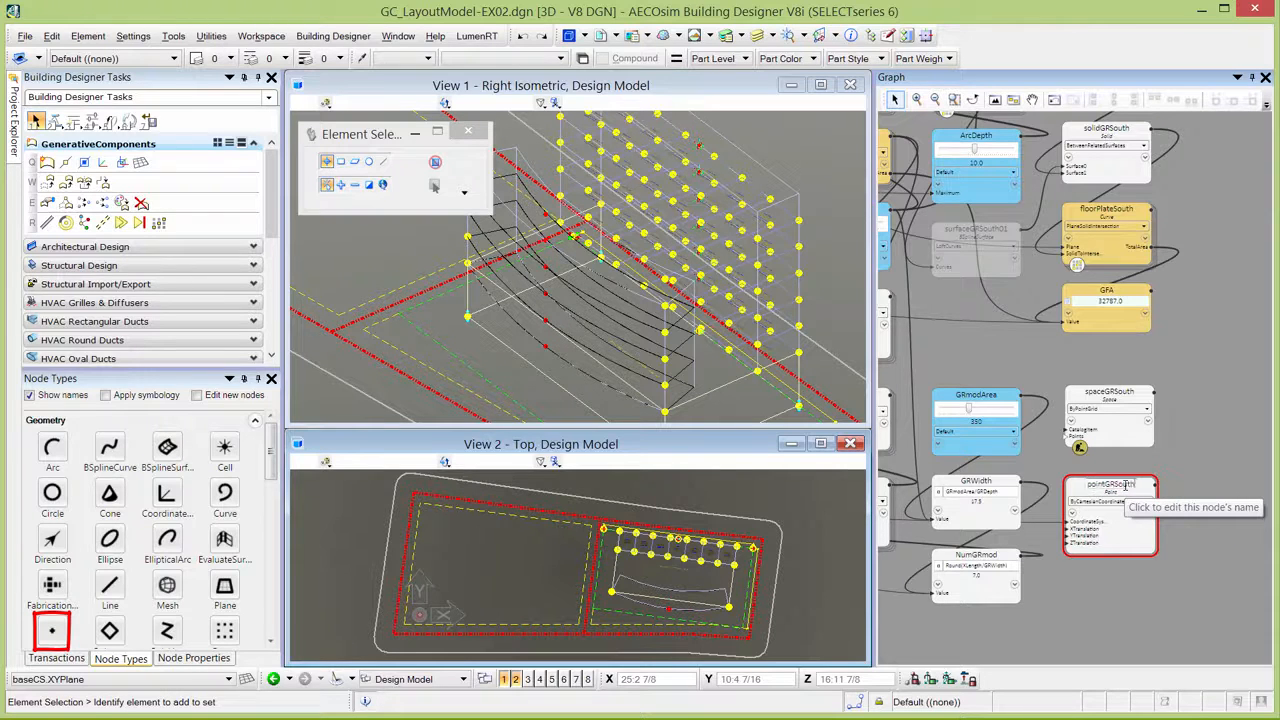
left_click(1147, 559)
Set the update method of the pointGRSouth node to ByNumberOfBaysAlongCurve.
scroll(1147, 559, "up", 1)
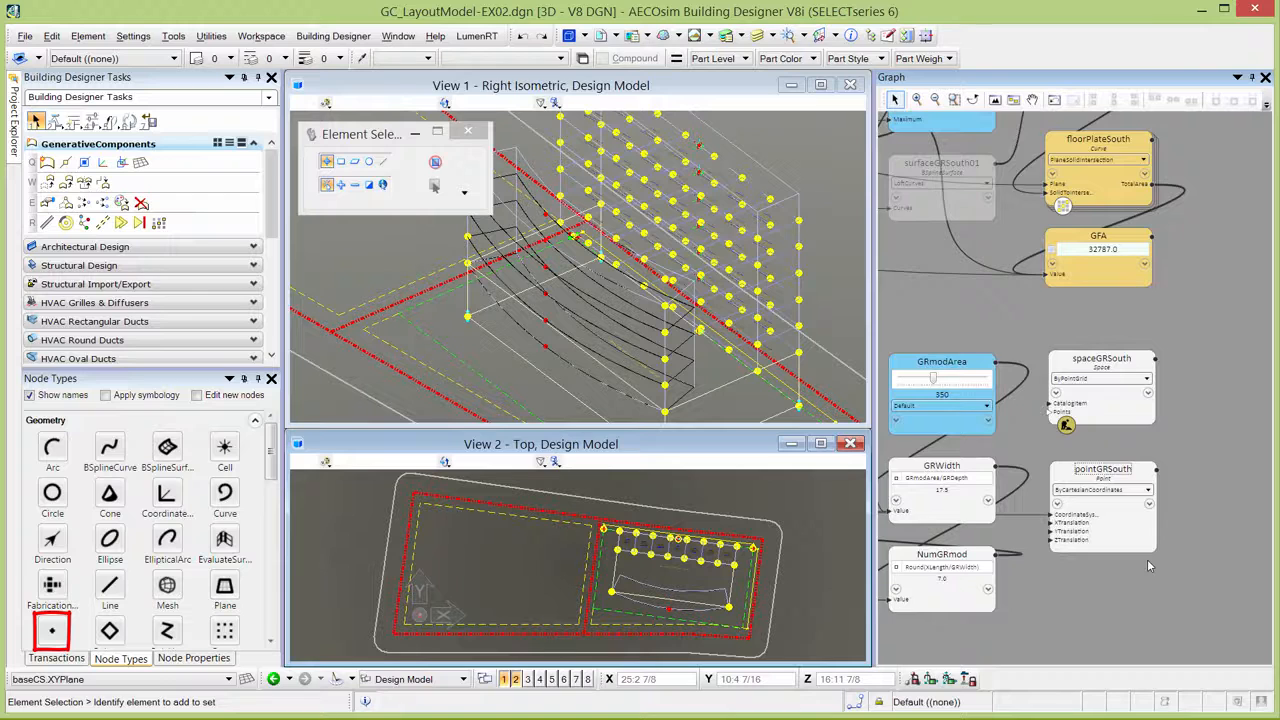
scroll(1147, 559, "up", 1)
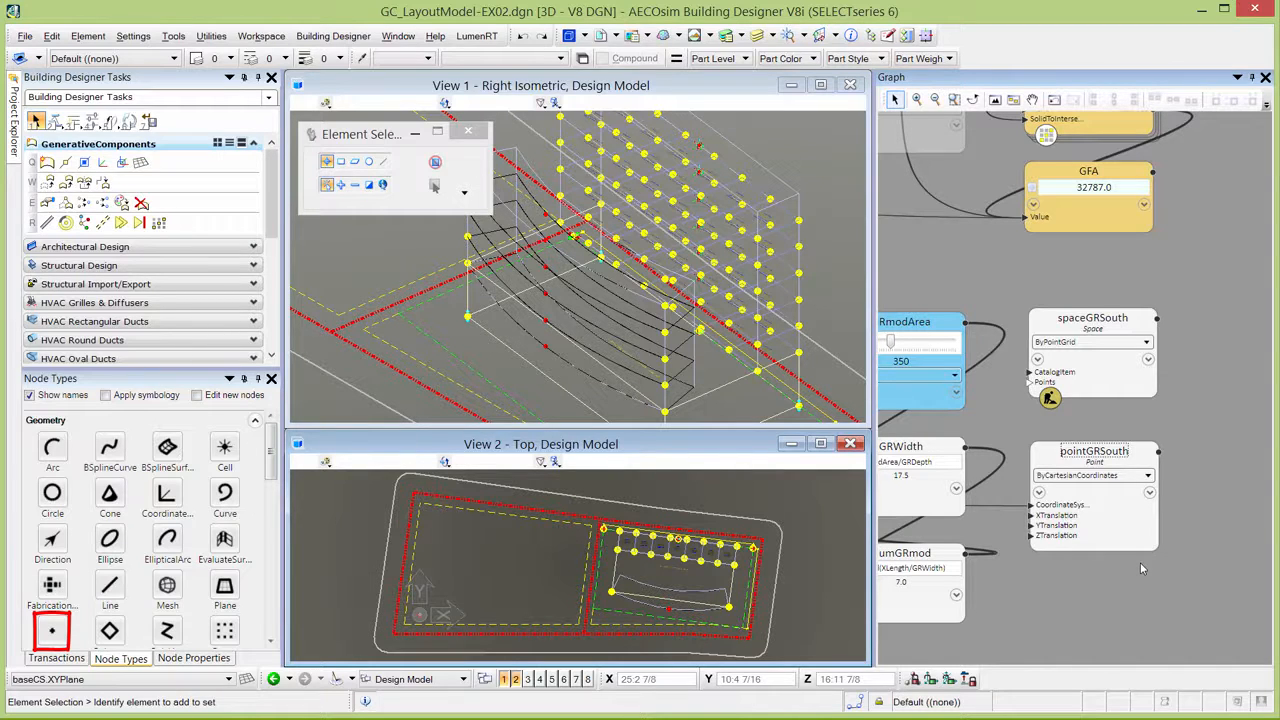
left_click(1083, 495)
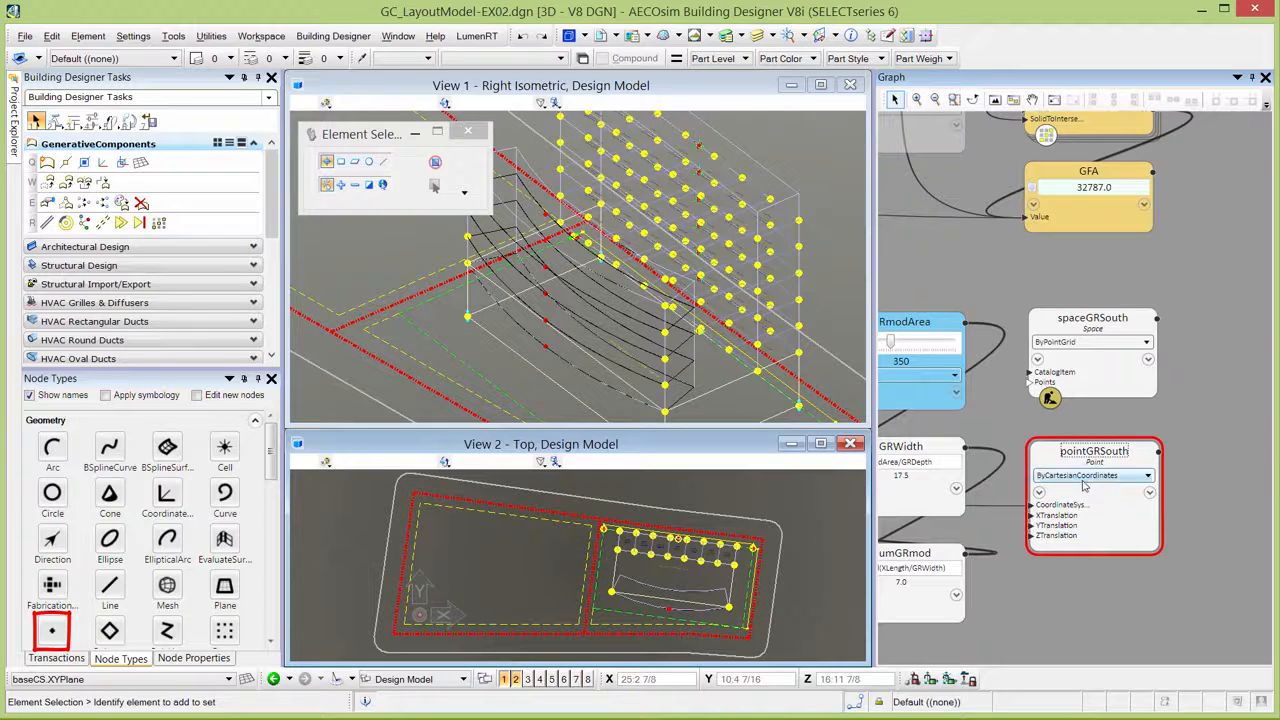
left_click(1084, 477)
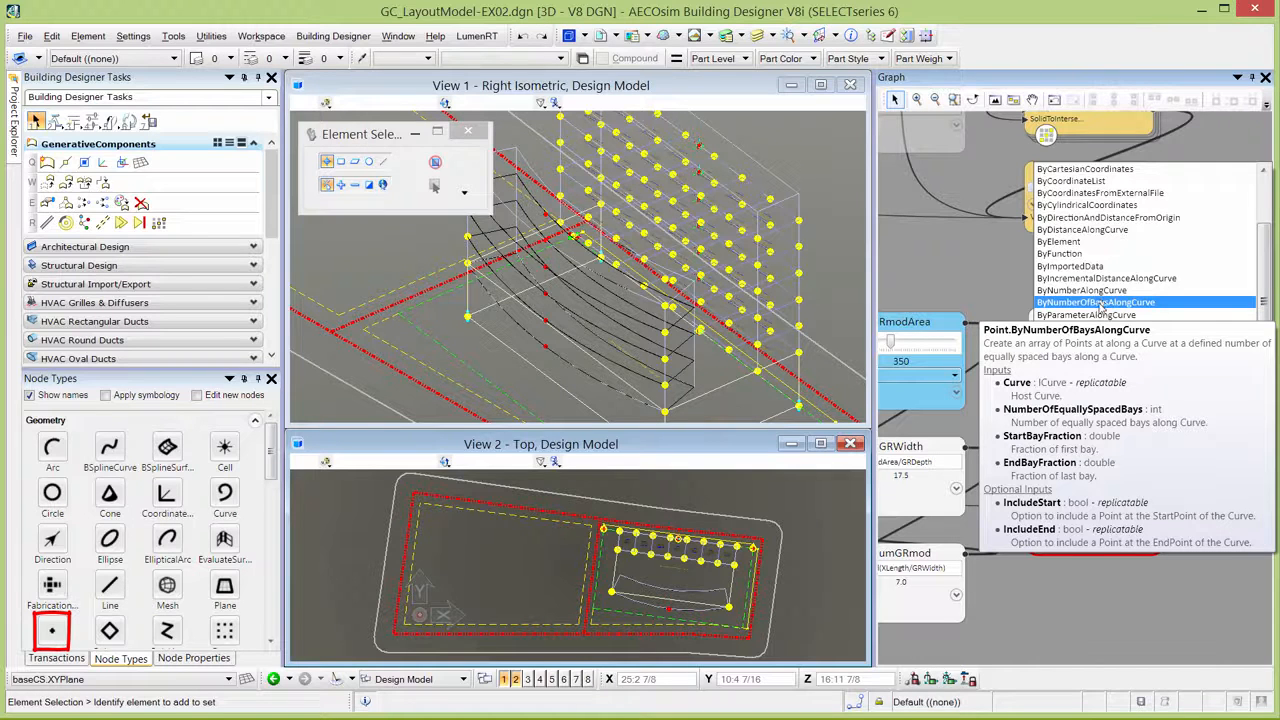
left_click(1103, 303)
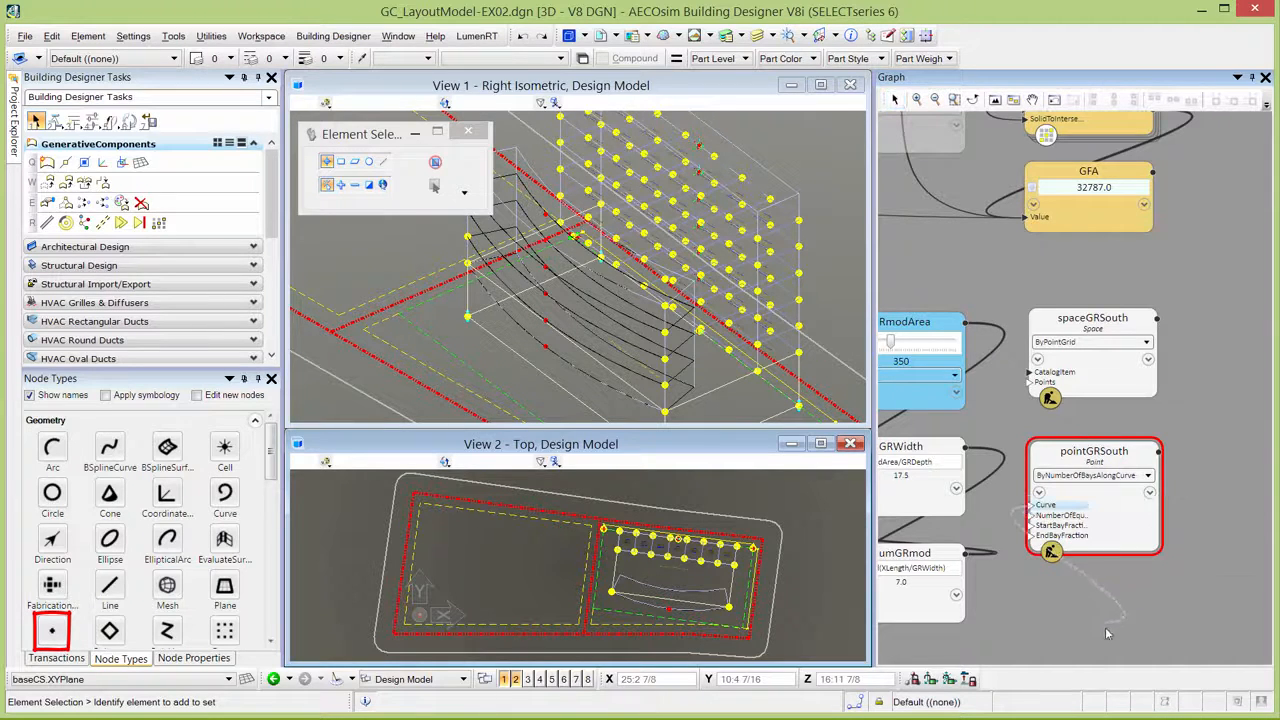
Wire arcGRSouth01 and arcGRSouth02 into pointGRSouth's Curve input, and NumGRmod into its number of equally spaced bays.
scroll(1107, 633, "down", 3)
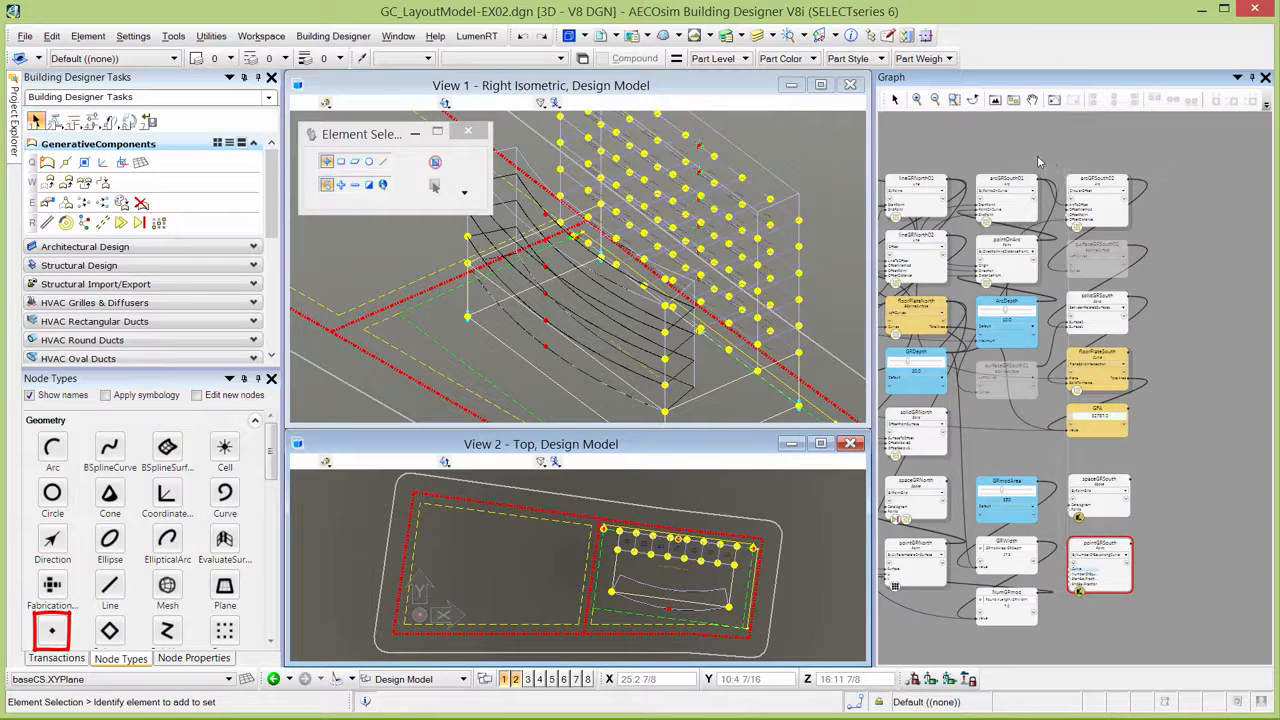
scroll(1036, 168, "up", 3)
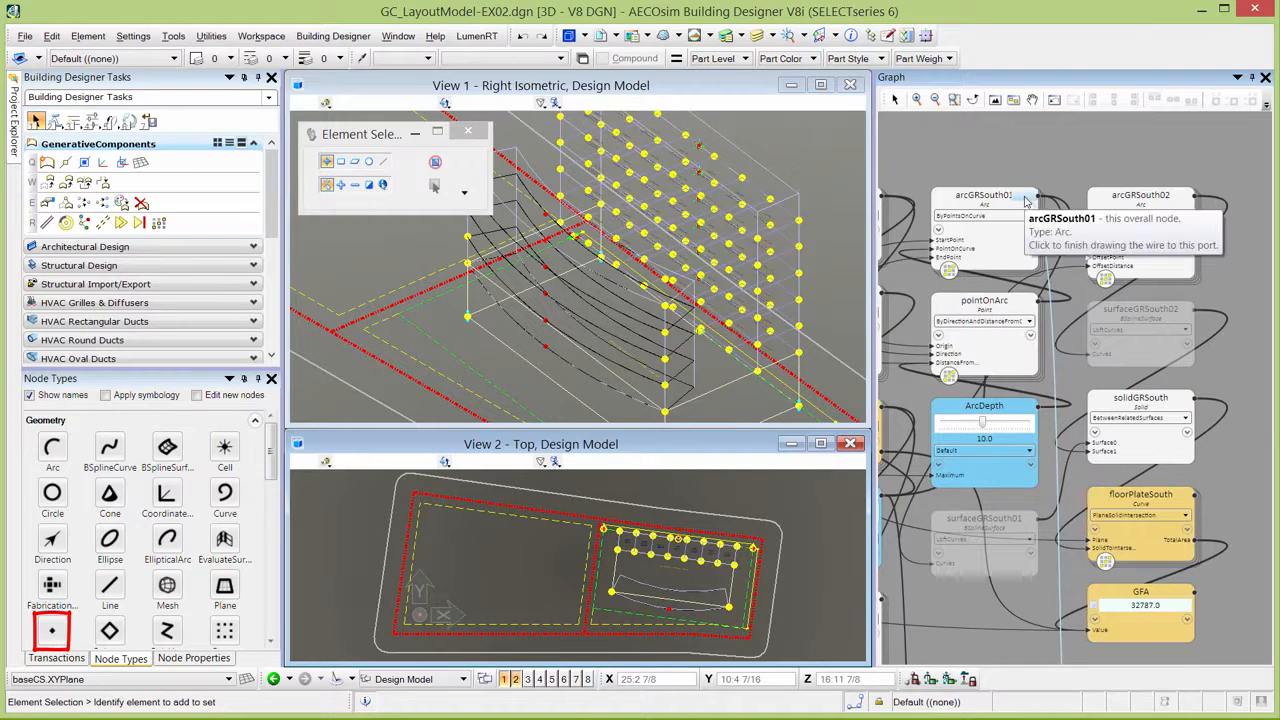
left_click(1163, 185)
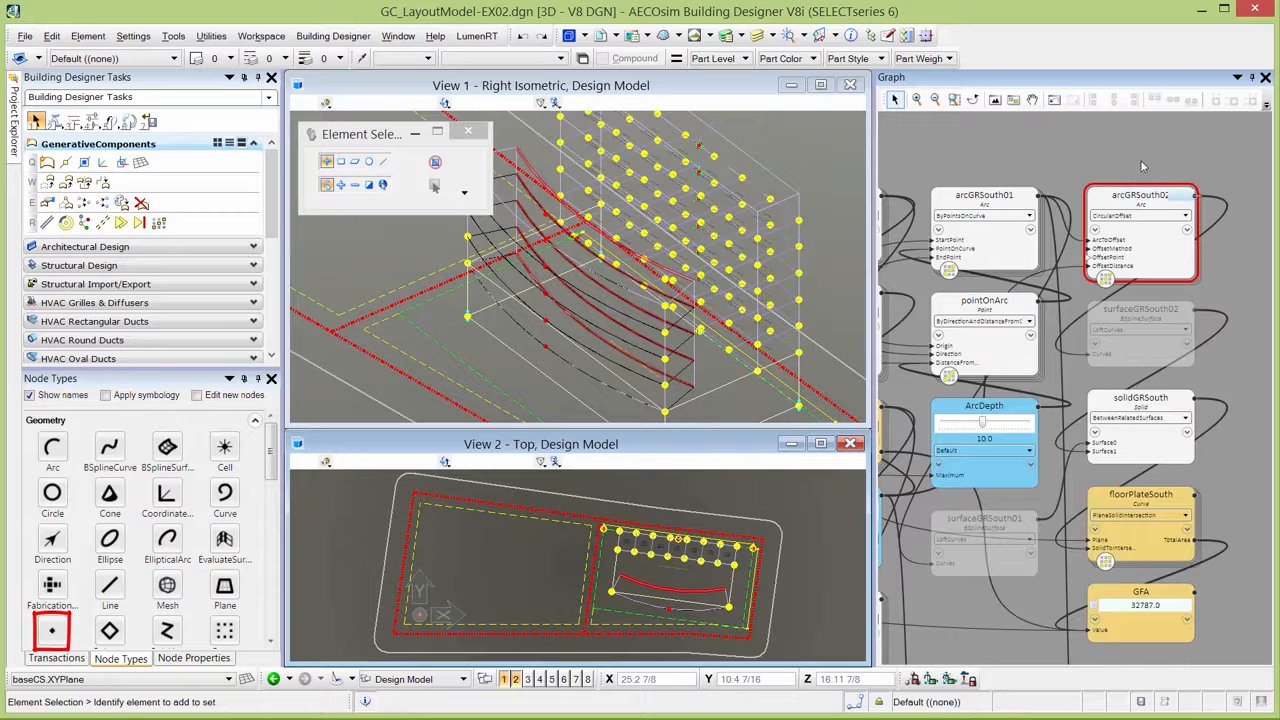
scroll(1108, 160, "down", 3)
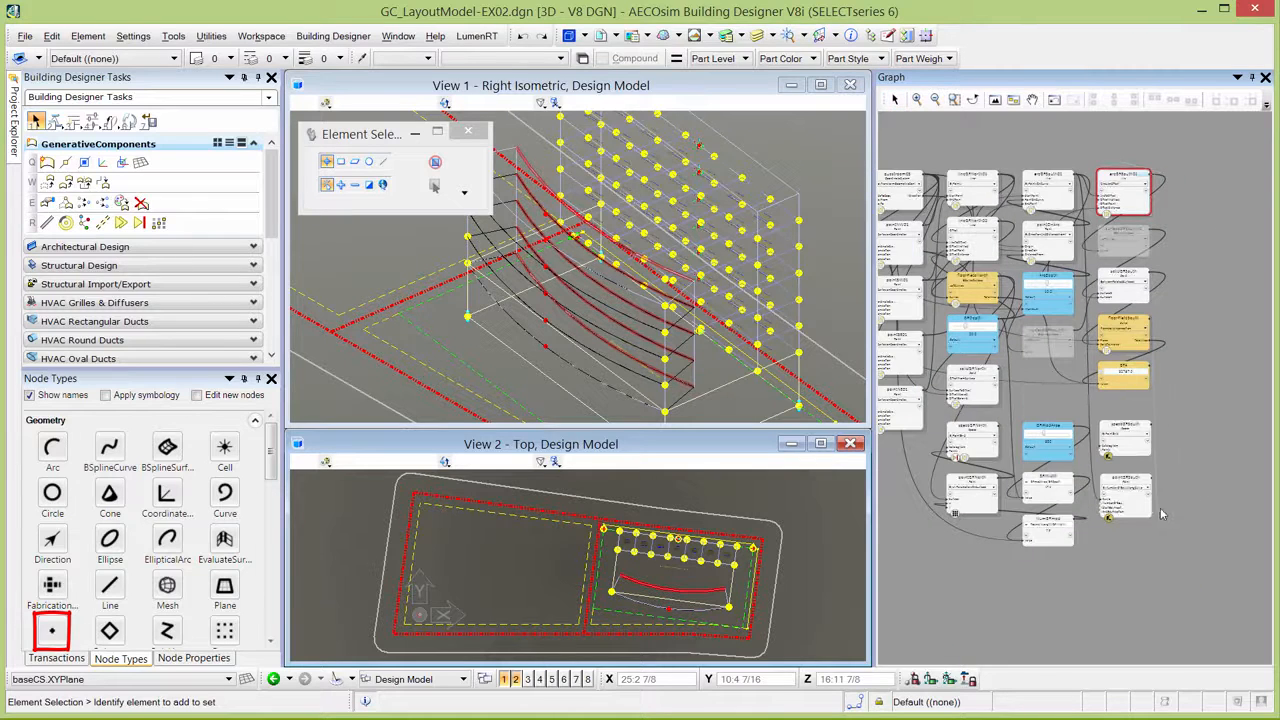
scroll(1160, 516, "up", 3)
left_click(1158, 448)
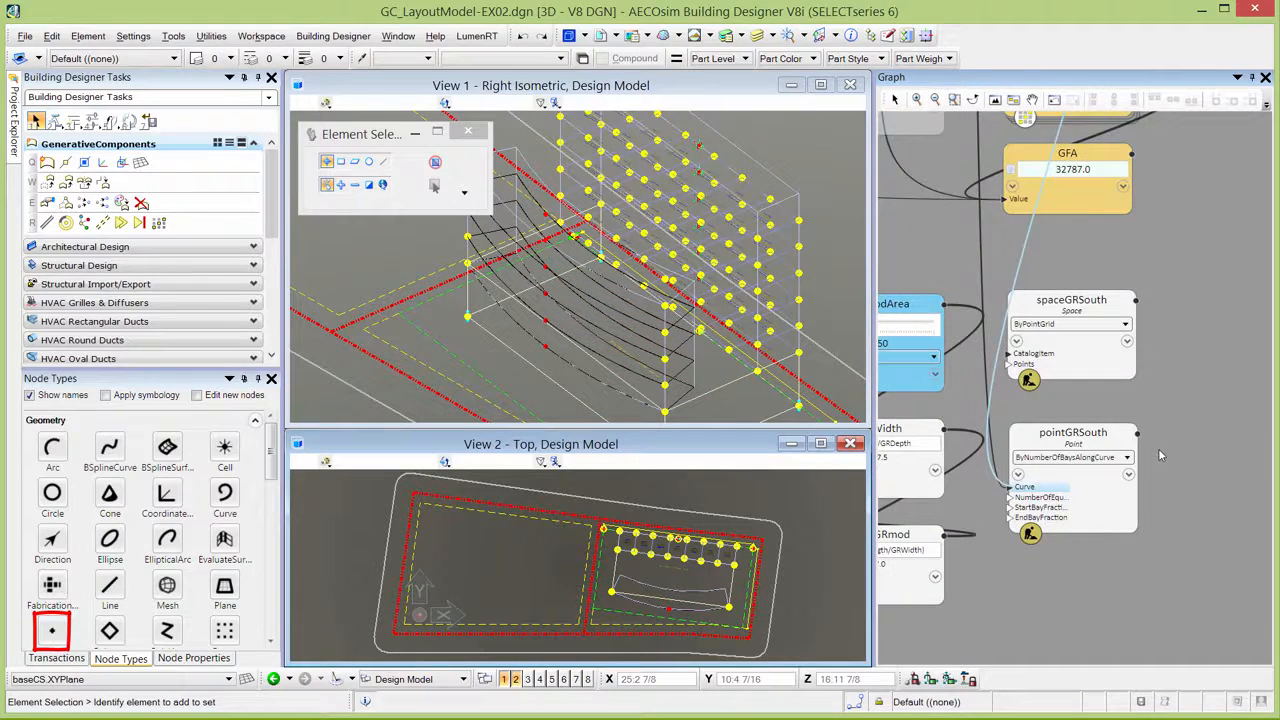
scroll(1195, 464, "down", 1)
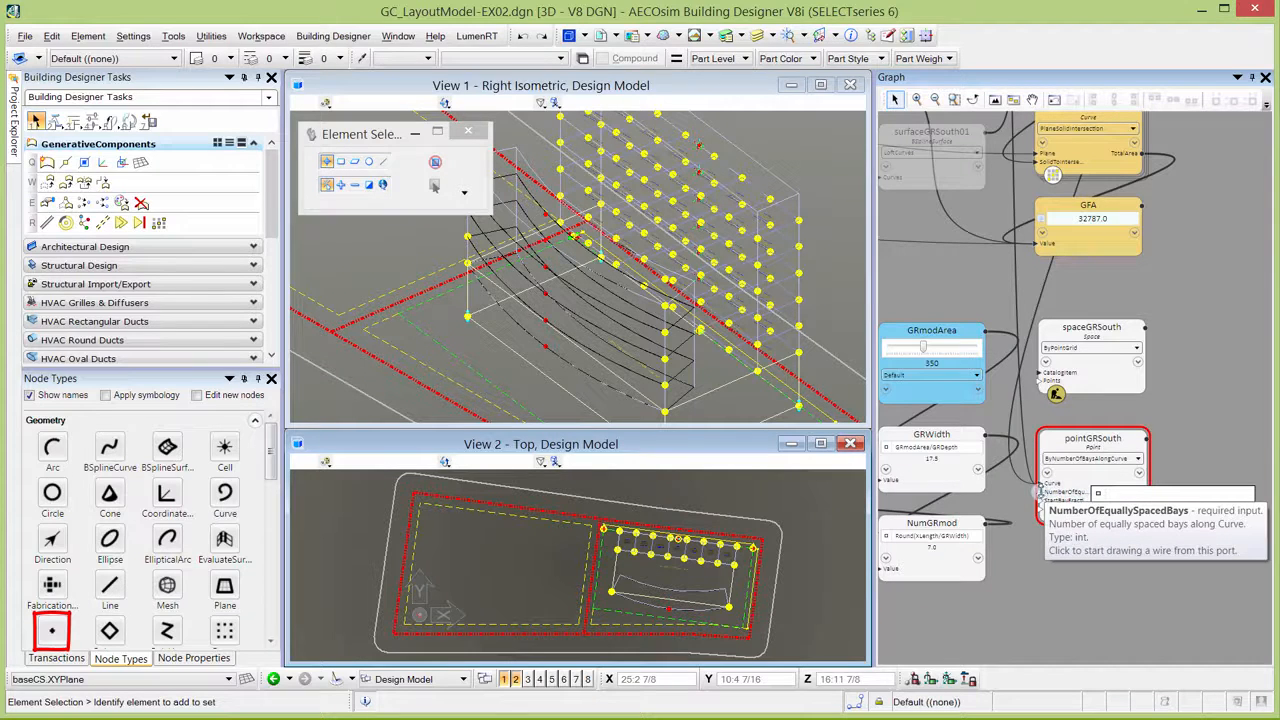
left_click(973, 529)
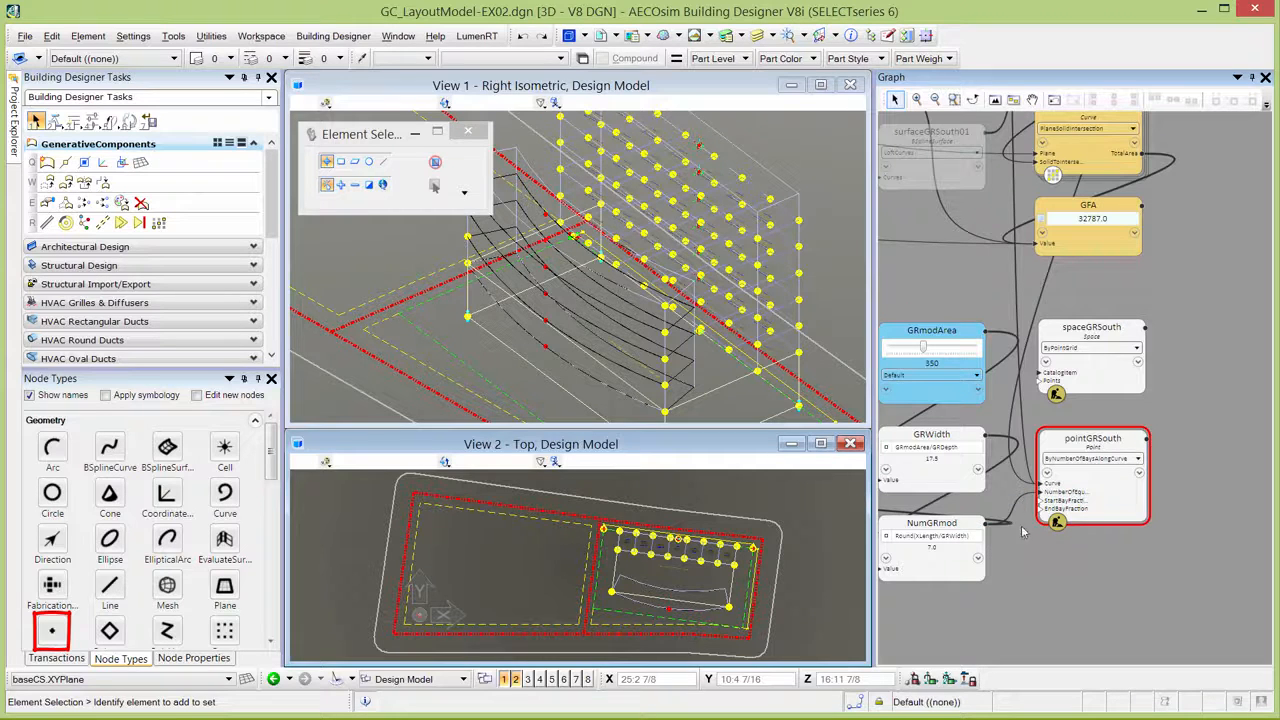
Set both StartBayFraction and EndBayFraction of the pointGRSouth node to 0.
scroll(1026, 520, "up", 2)
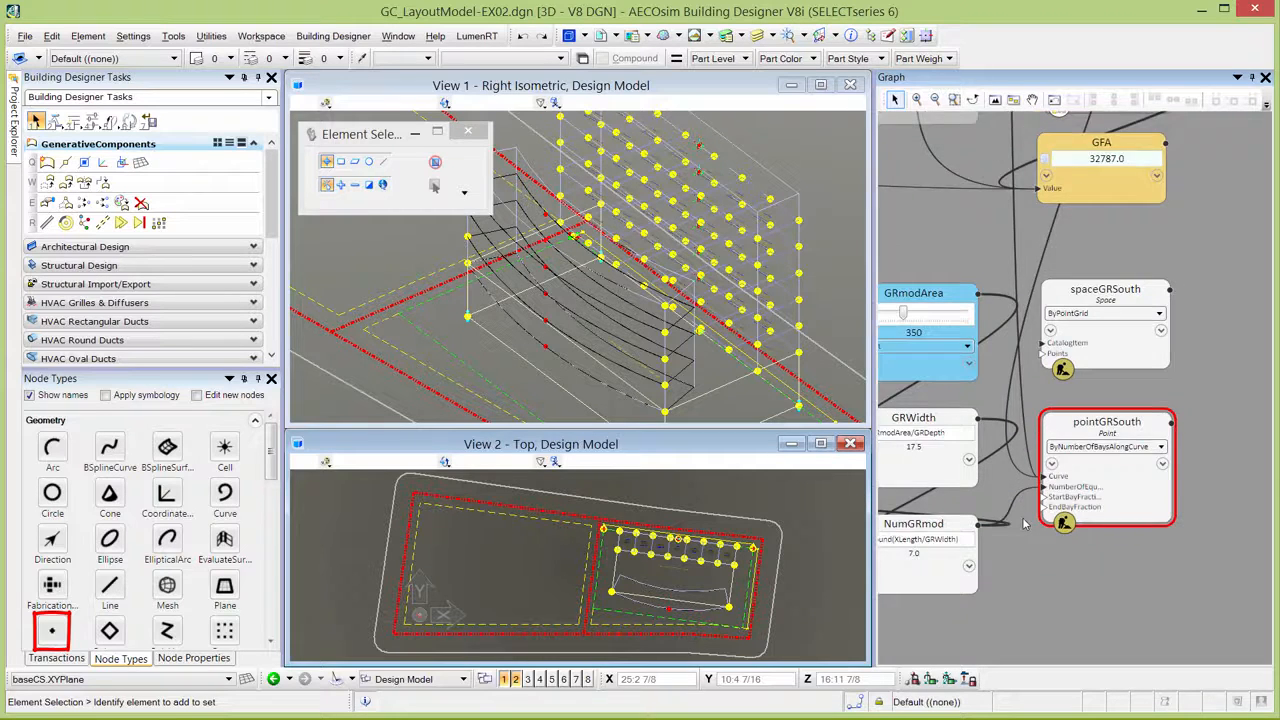
left_click(1090, 494)
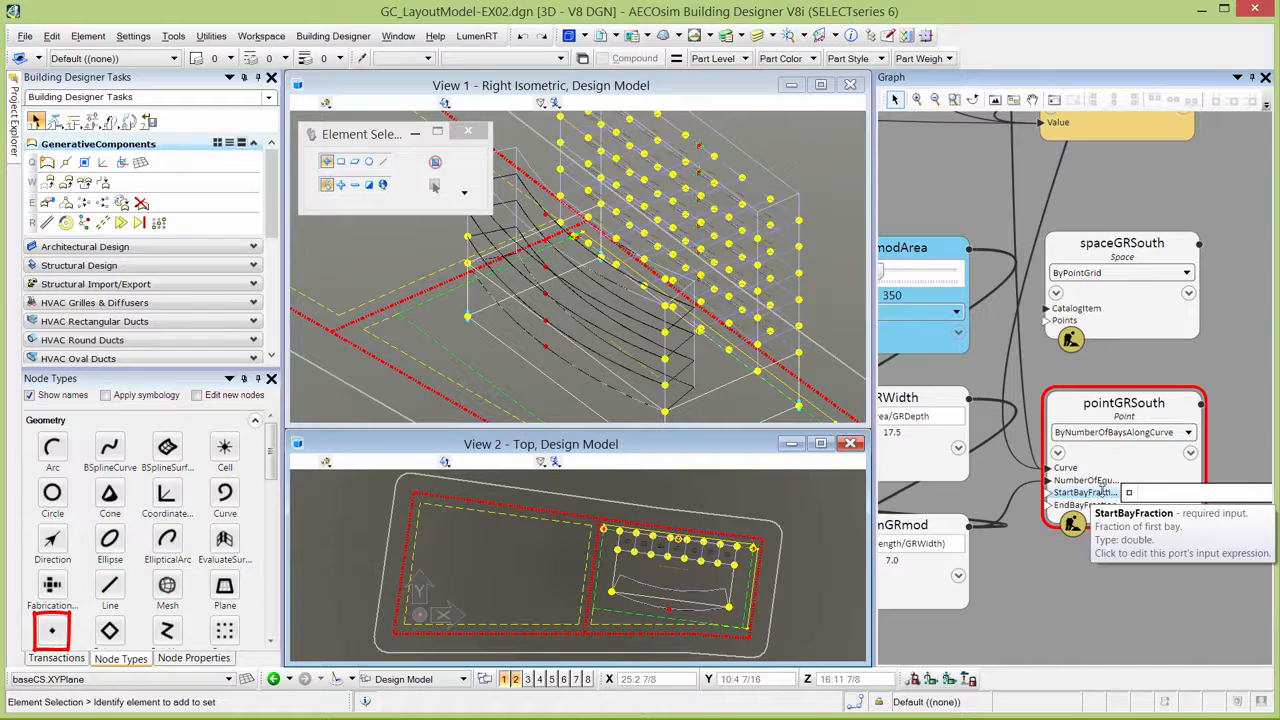
left_click(1167, 495)
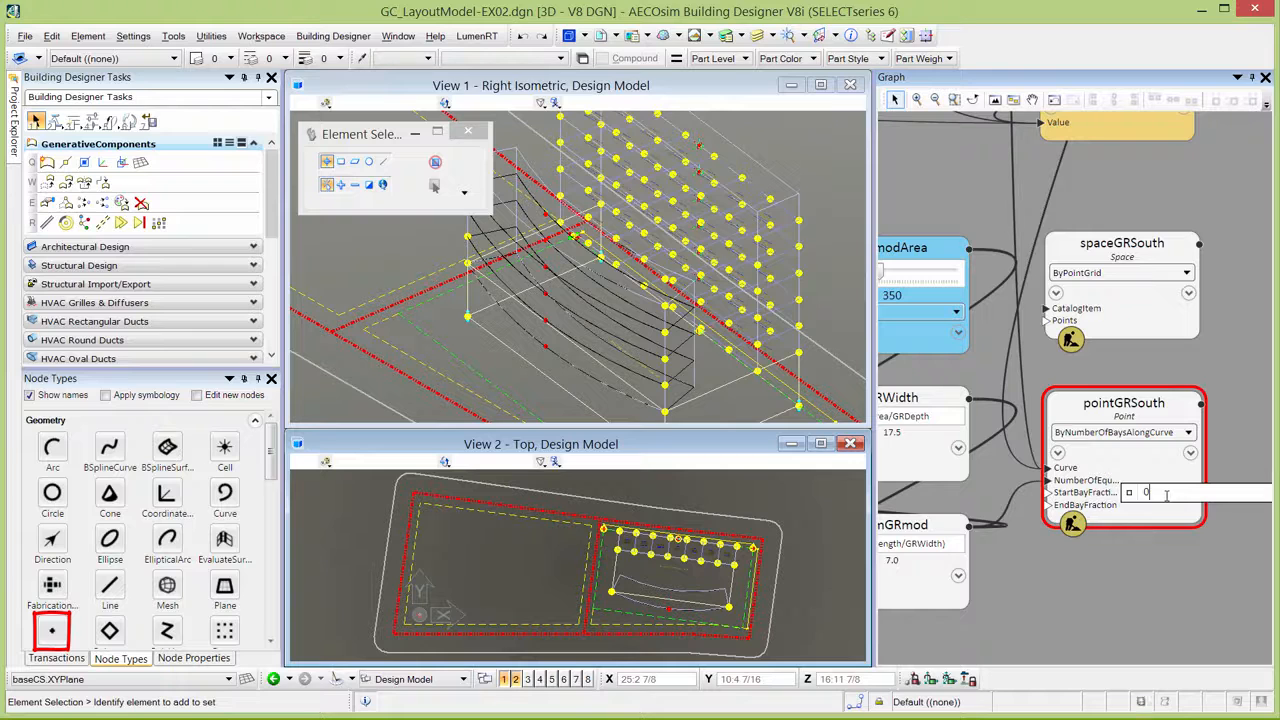
left_click(1158, 499)
type("0")
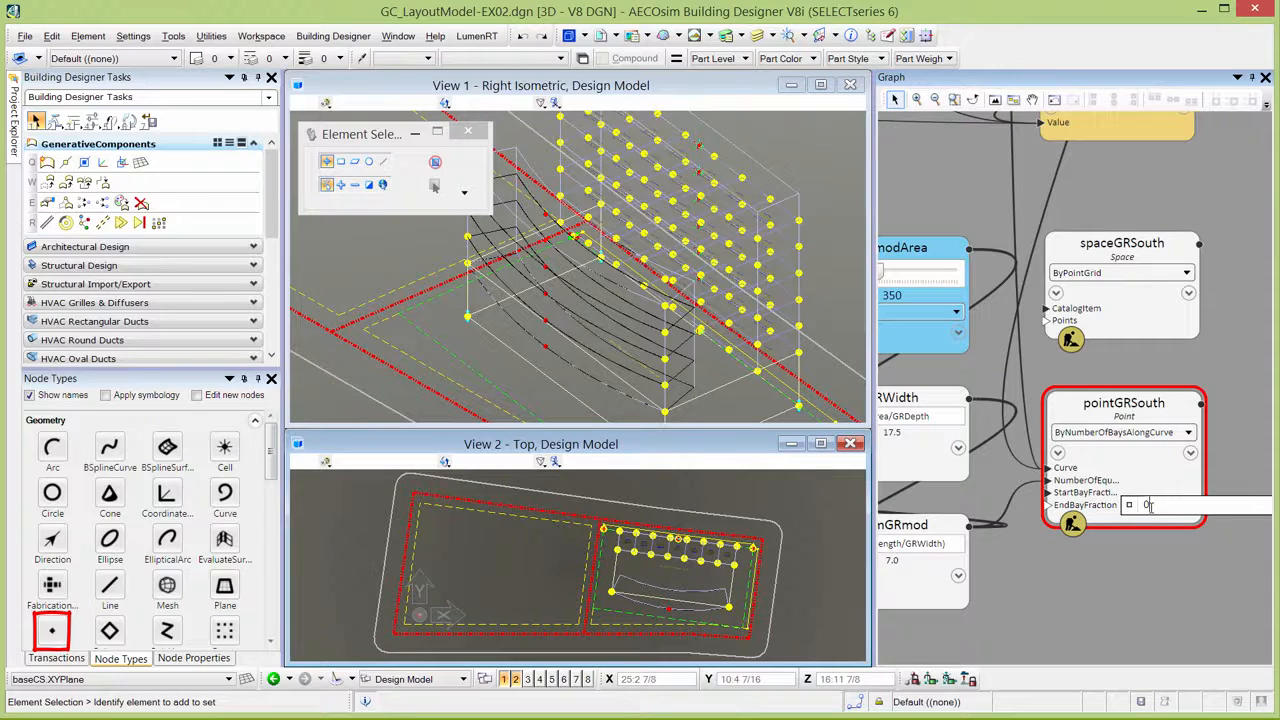
key("Tab")
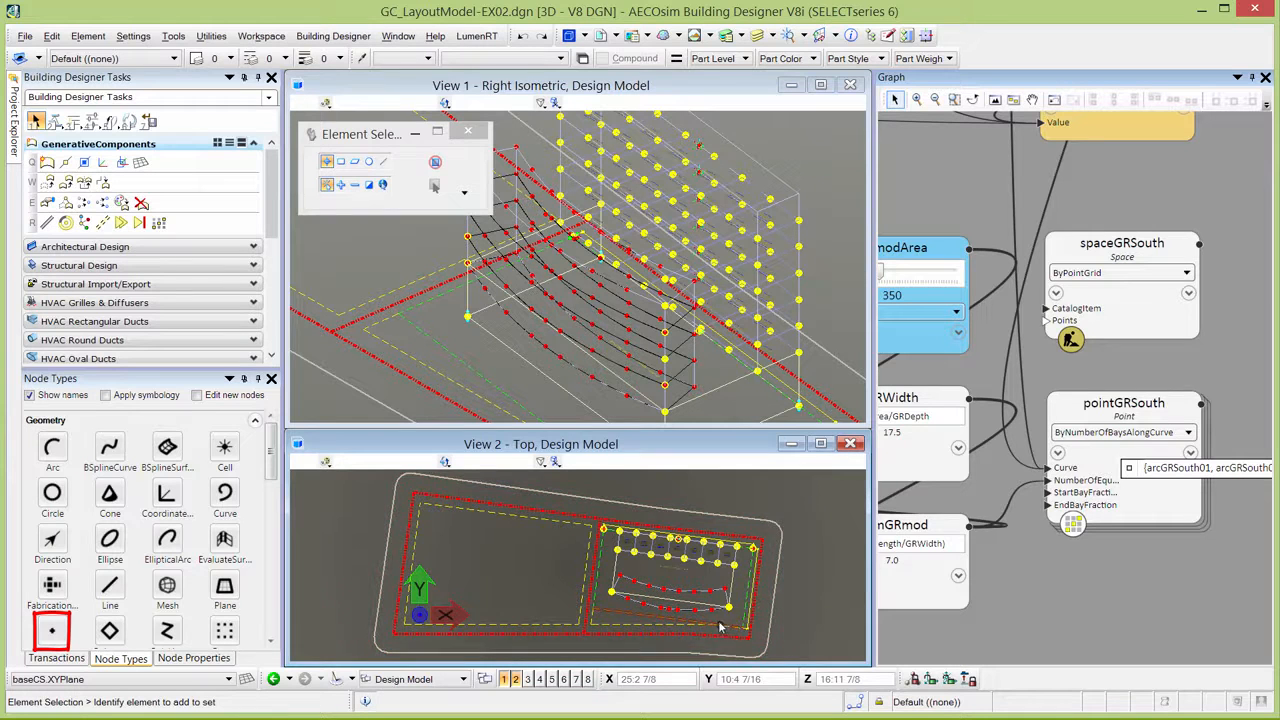
Wire the pointGRSouth node into the Points input of spaceGRSouth and inspect the resulting spaces in the isometric view.
scroll(718, 625, "up", 3)
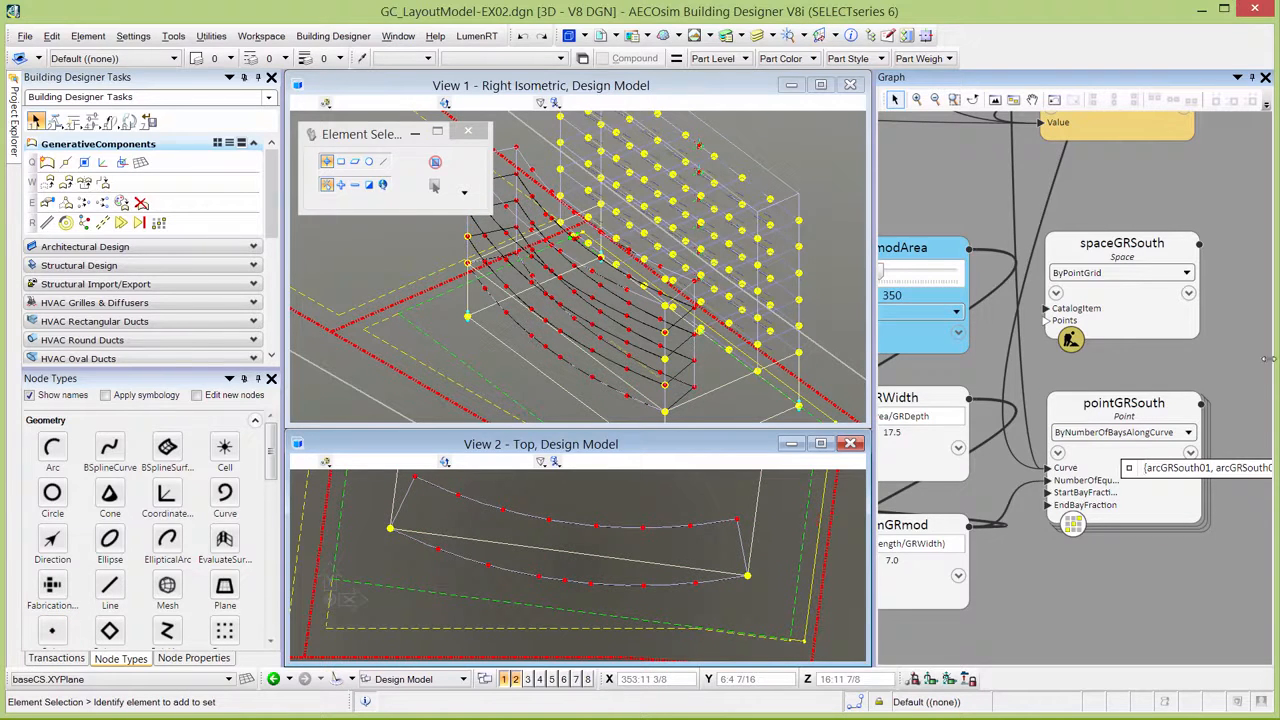
left_click_drag(1201, 404, 1048, 321)
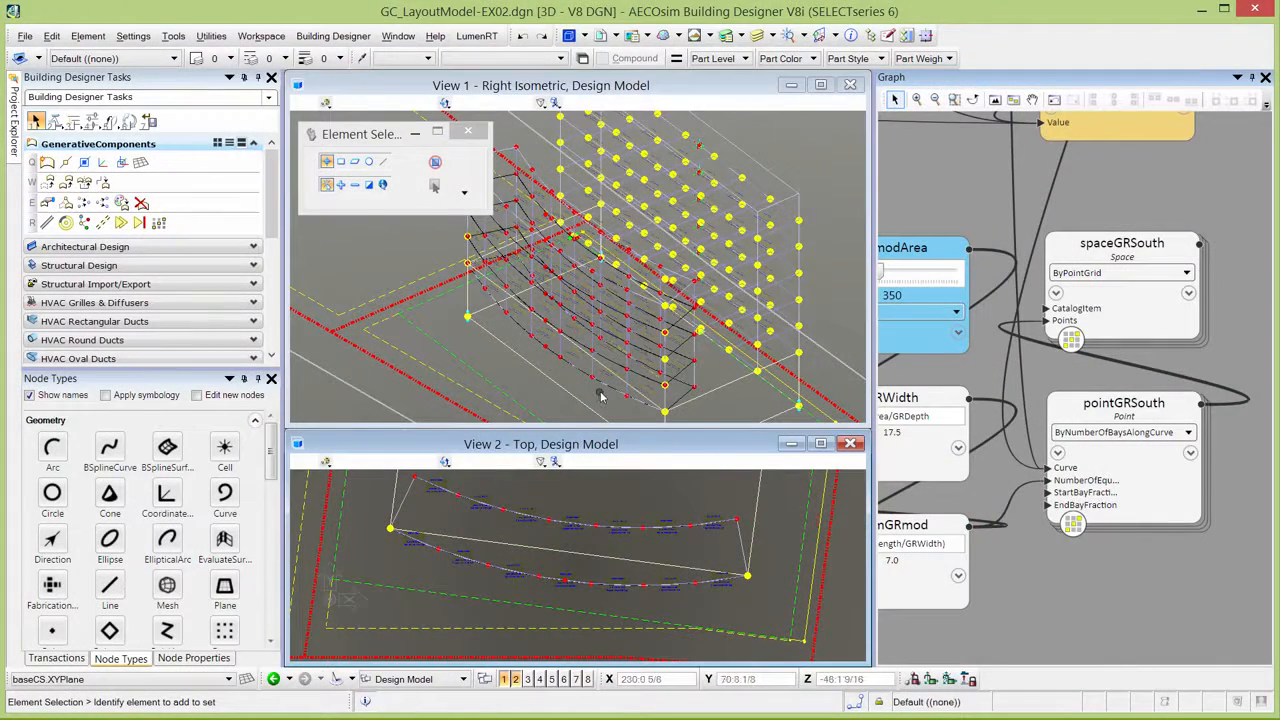
scroll(598, 395, "up", 2)
scroll(598, 395, "up", 2)
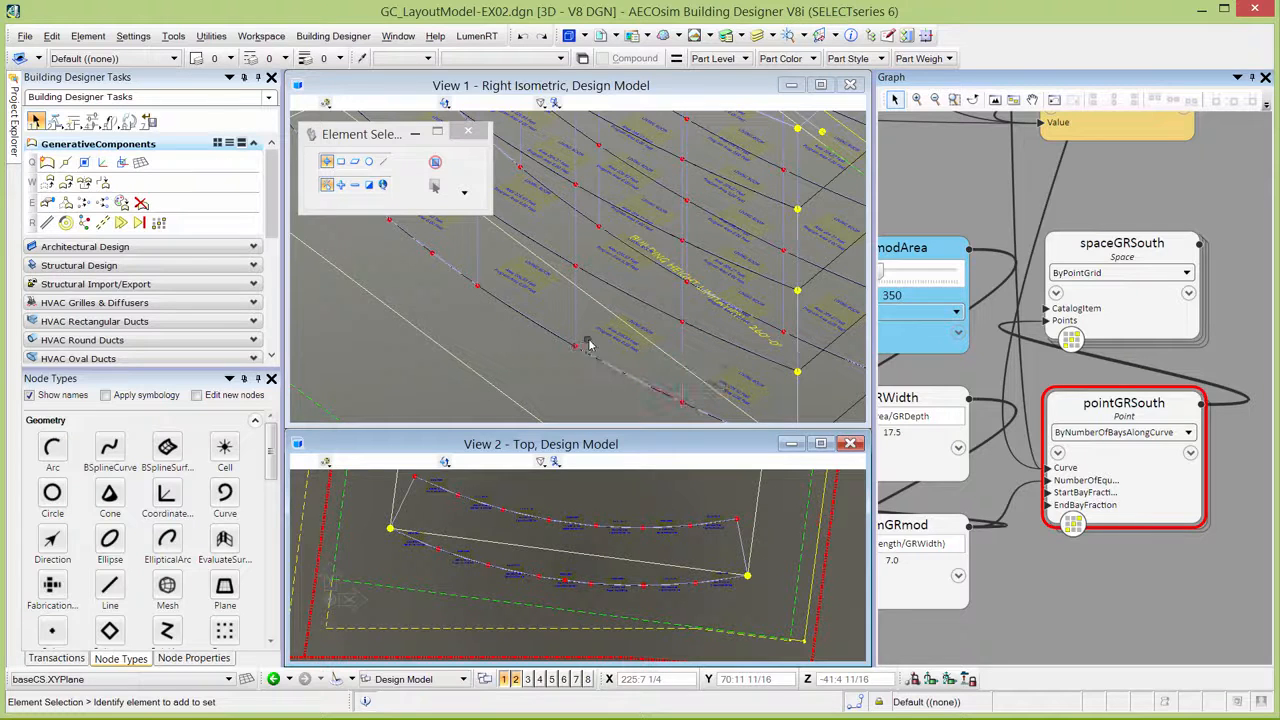
Change the Points input expression of the spaceGRSouth node to Transpose(pointGRSouth).
mouse_move(1082, 320)
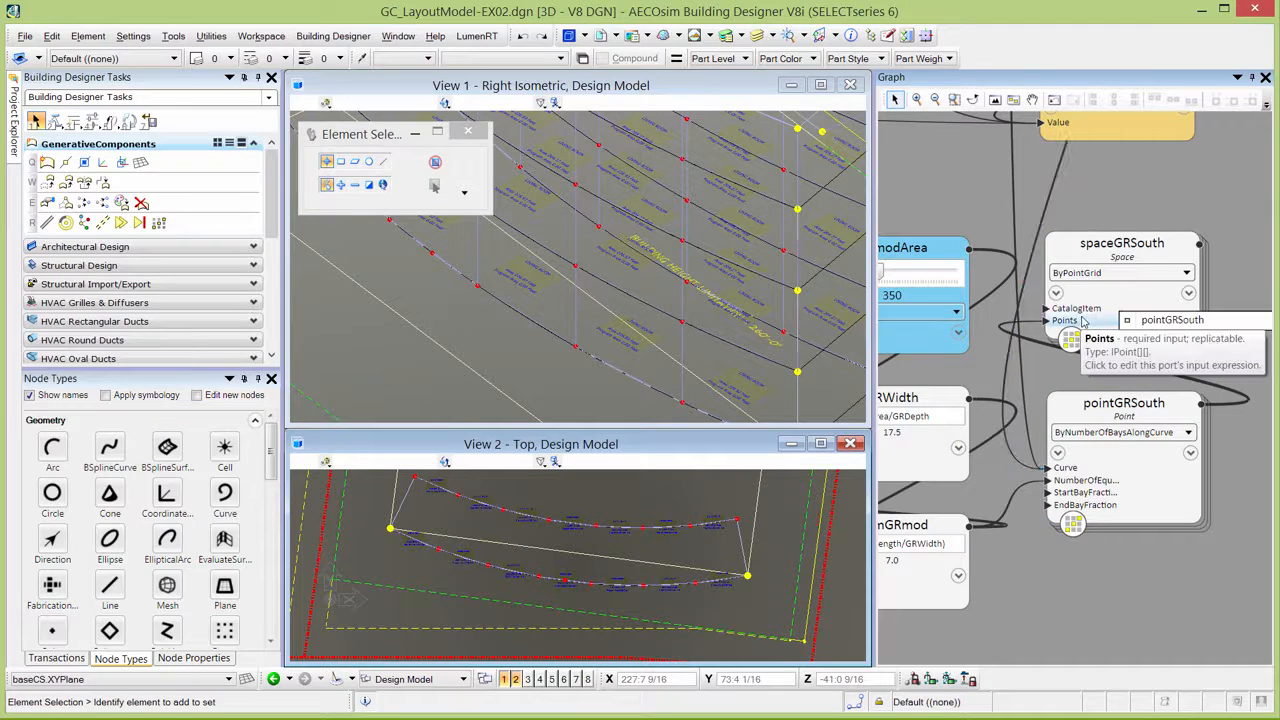
left_click(1133, 327)
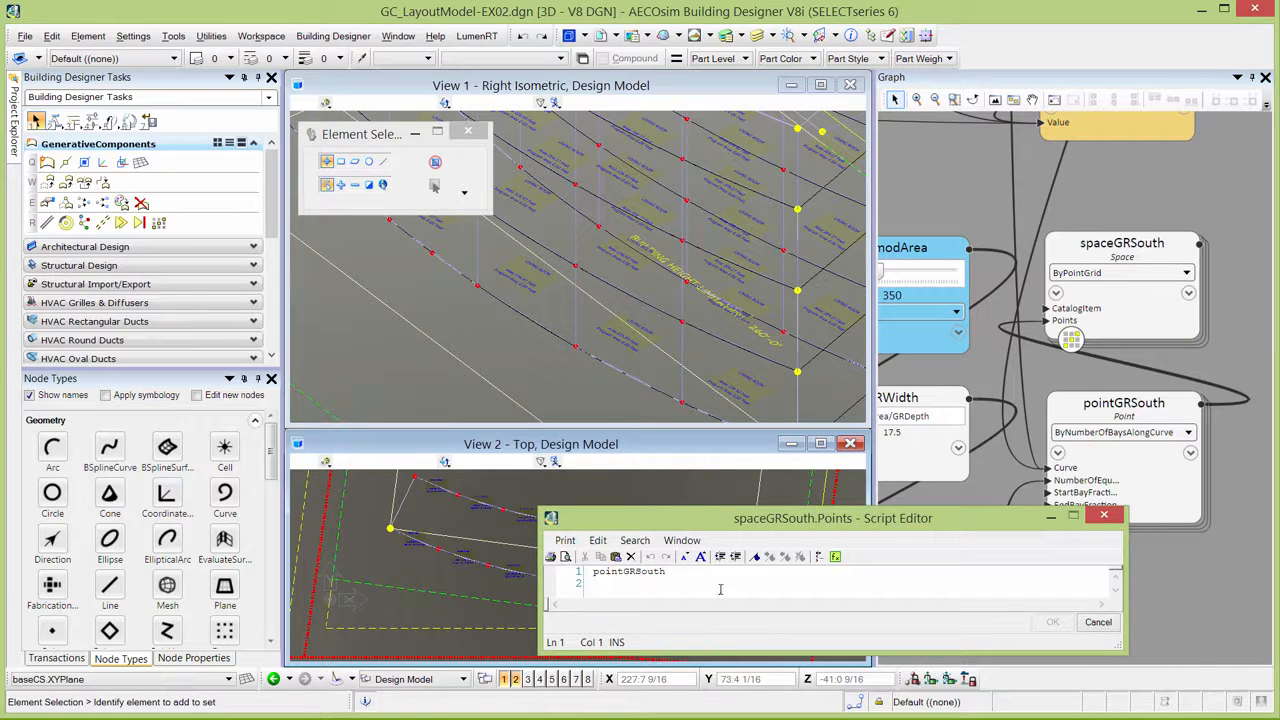
type("Transp")
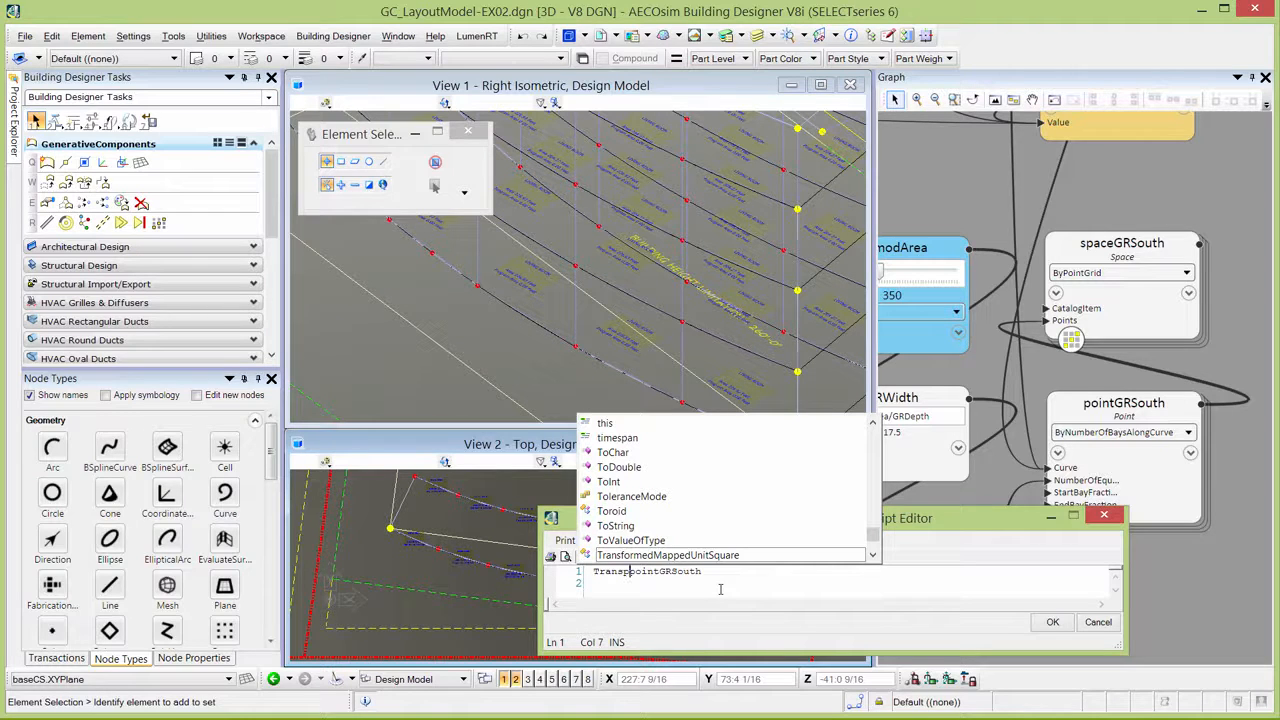
type("ose(")
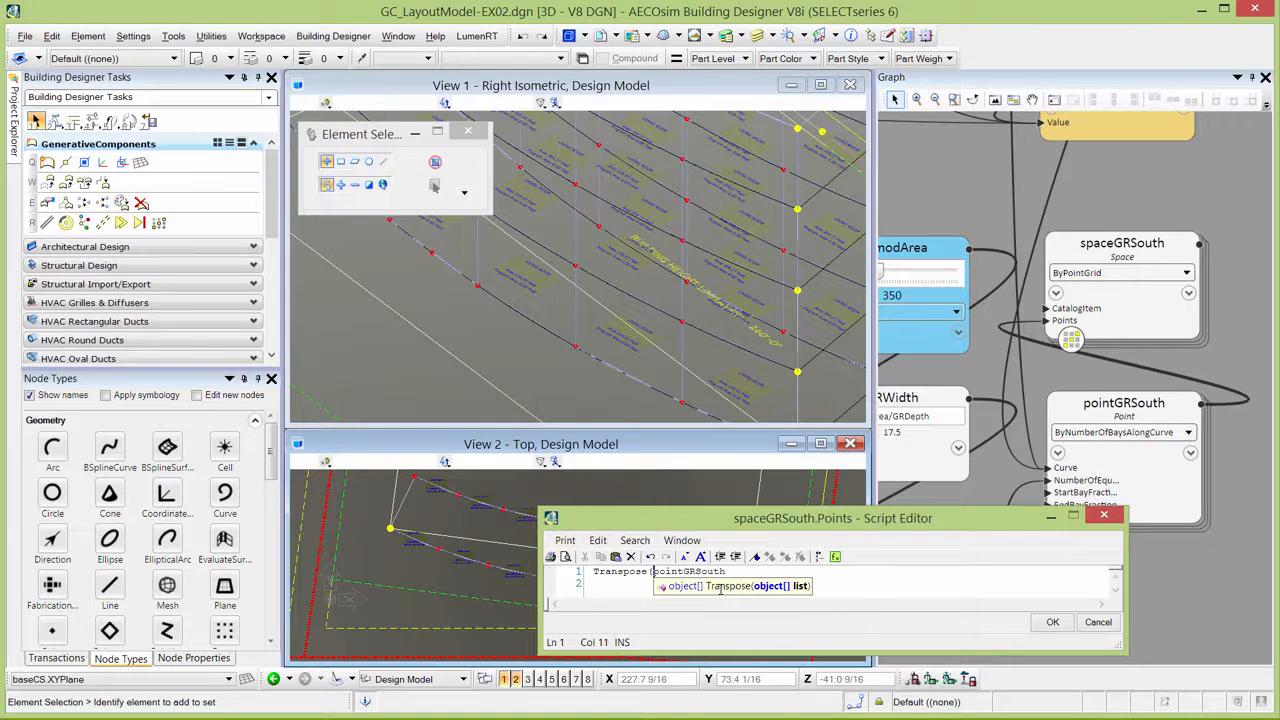
left_click(736, 571)
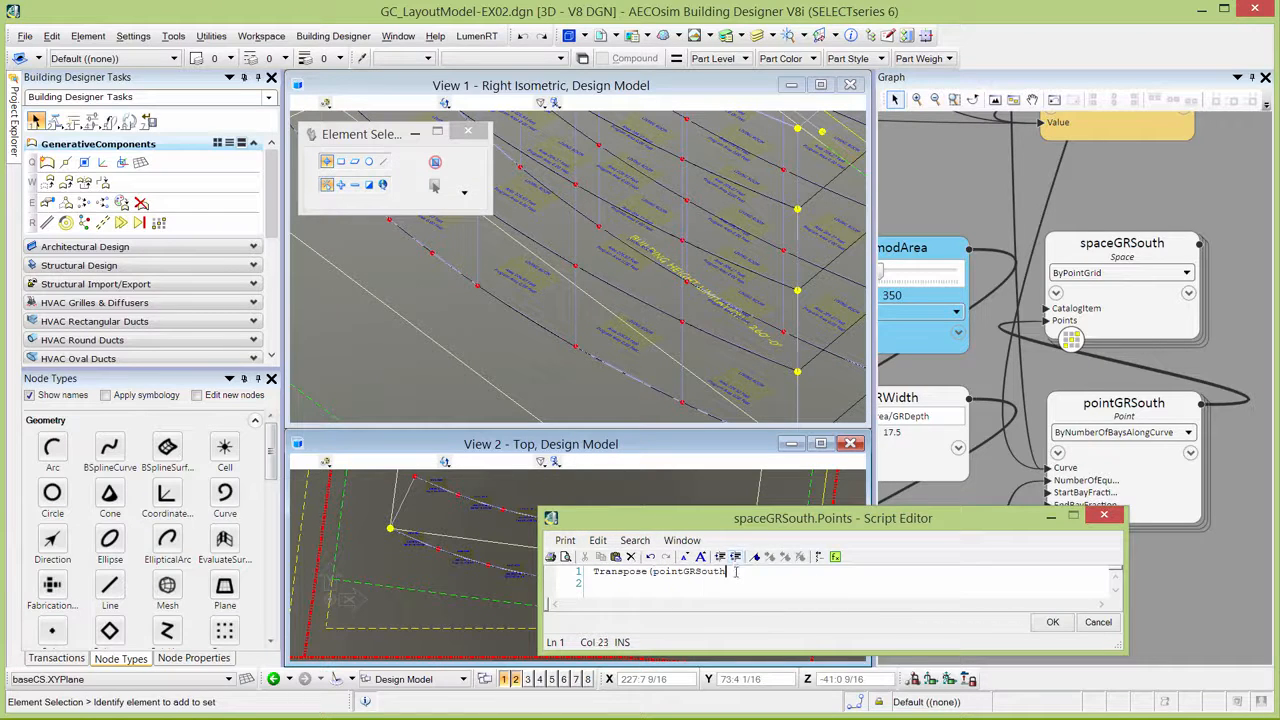
type(")")
left_click(1051, 623)
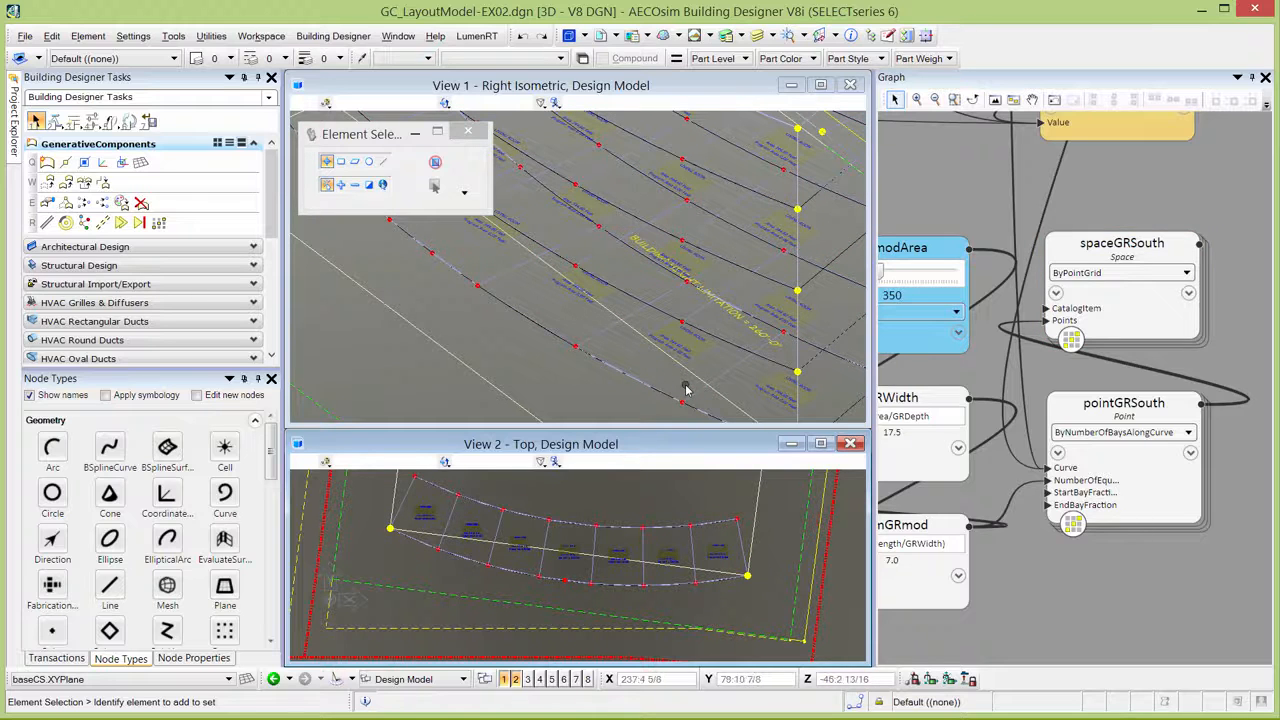
Inspect a south room's area label in the top view and record the new south nodes as a transaction.
scroll(722, 568, "up", 1)
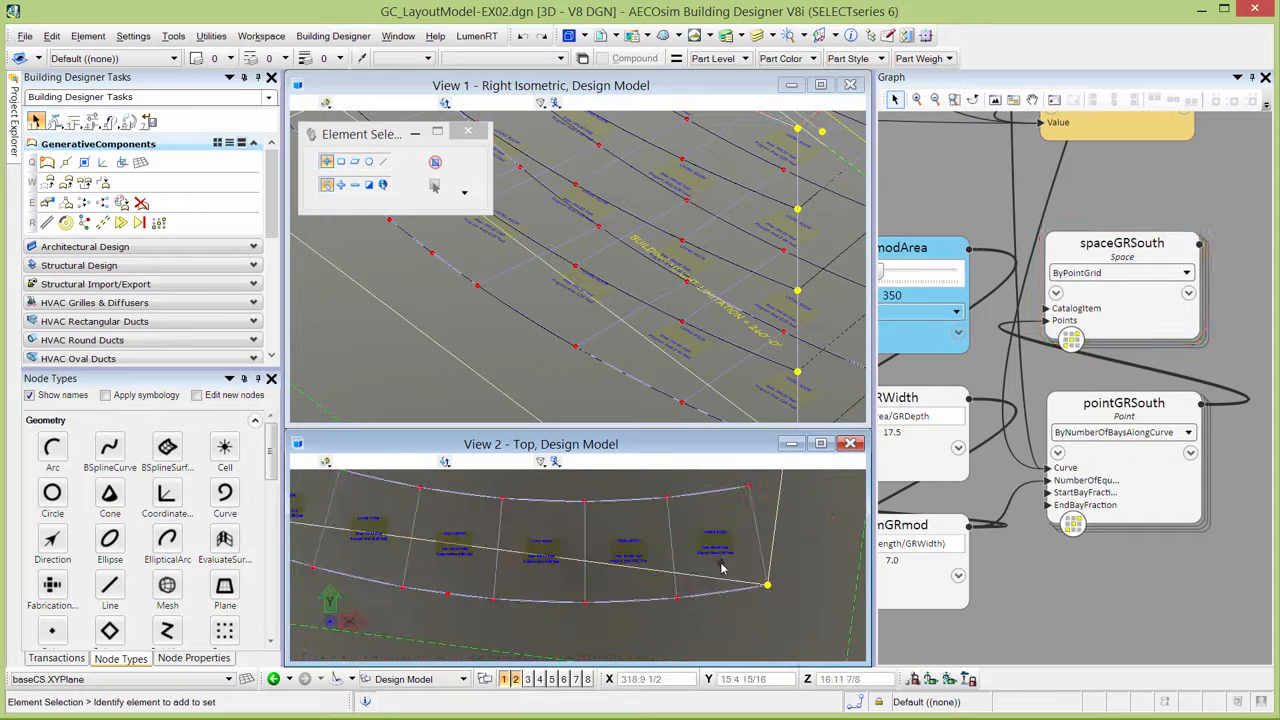
scroll(722, 568, "up", 1)
scroll(745, 538, "up", 3)
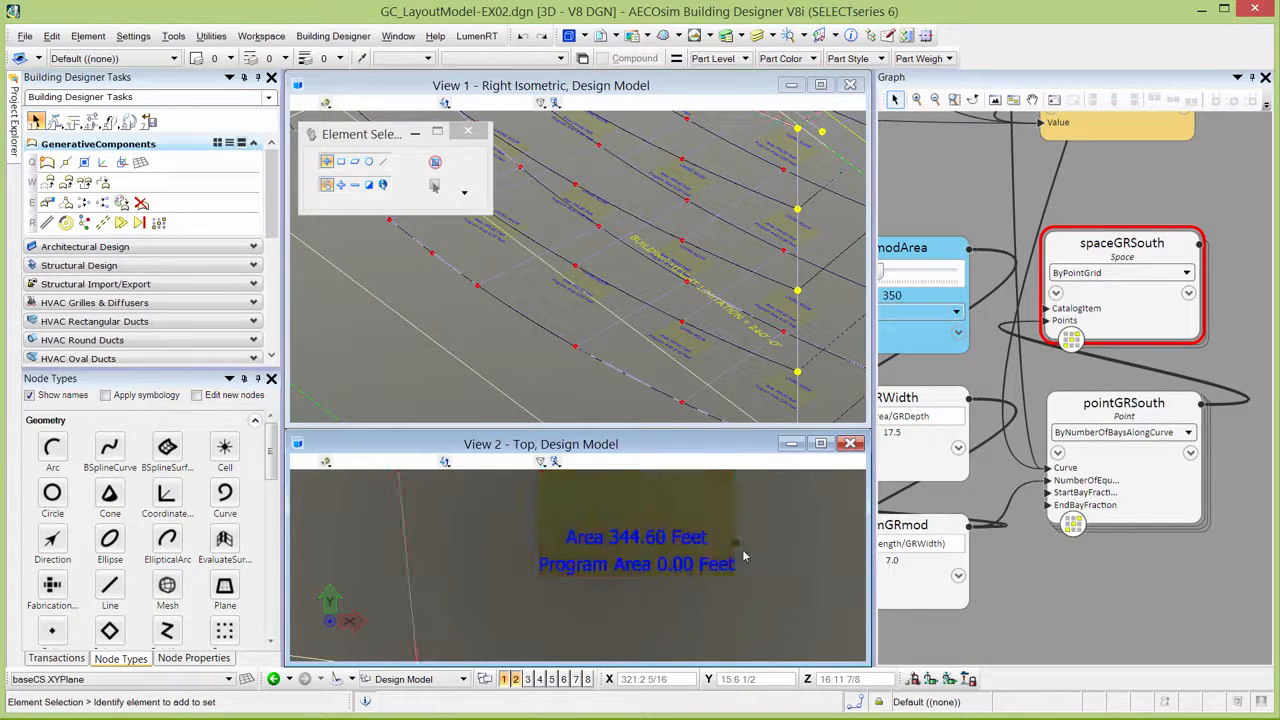
scroll(783, 557, "down", 4)
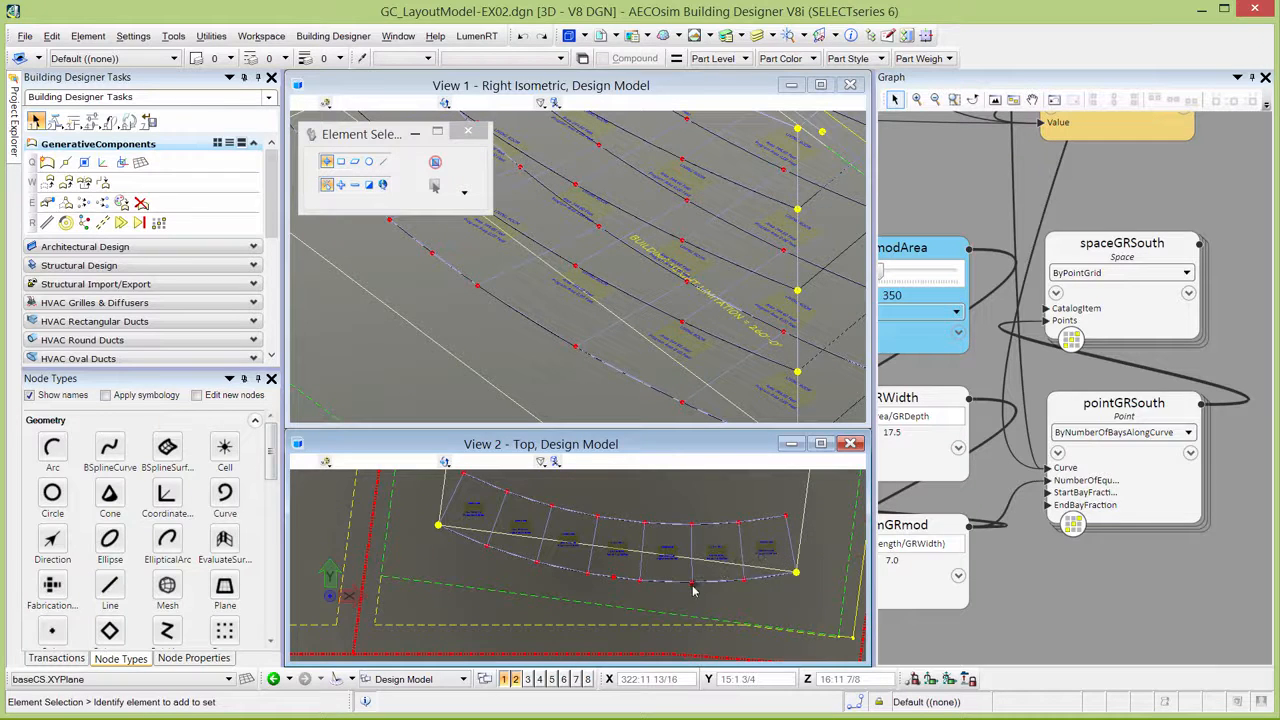
scroll(752, 572, "down", 2)
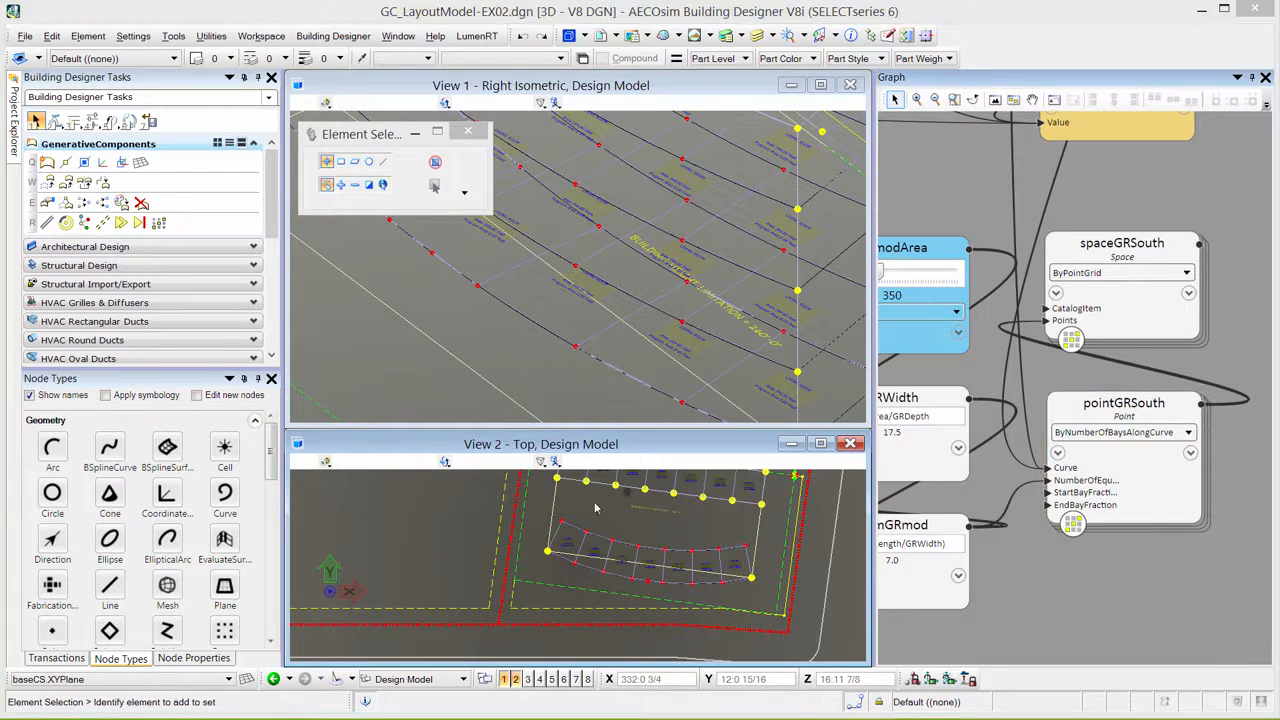
left_click(74, 663)
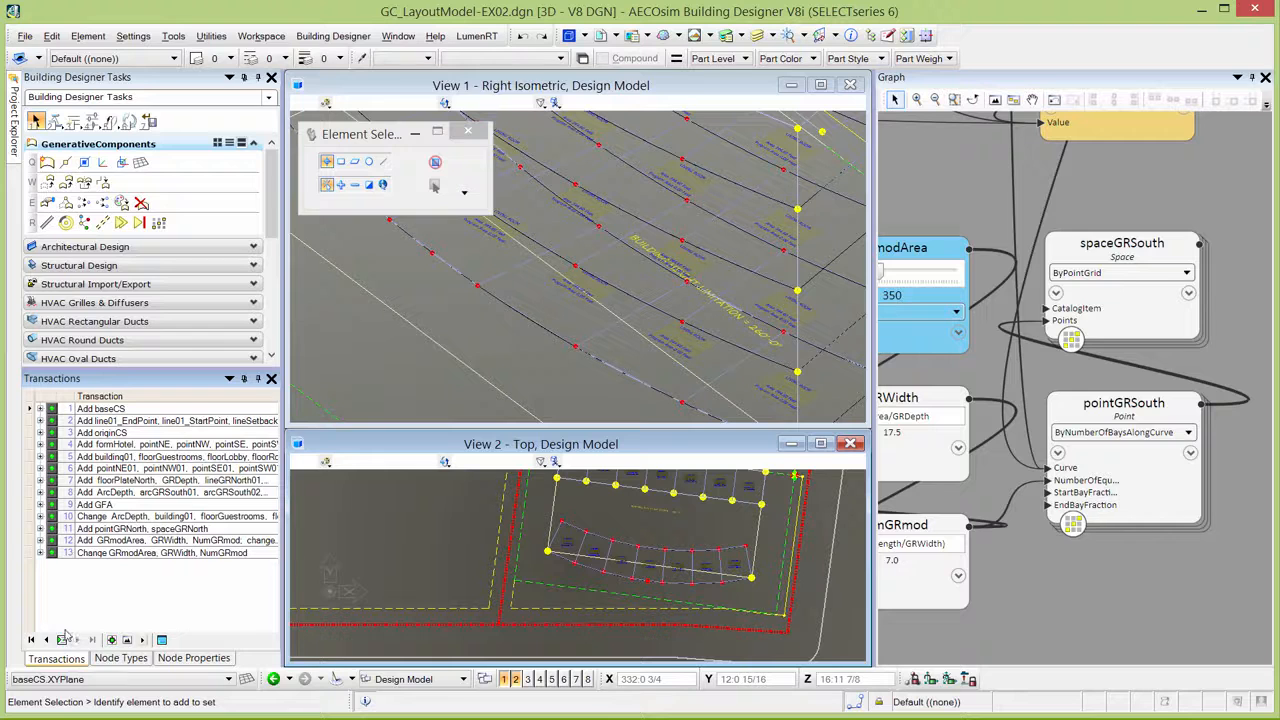
left_click(63, 638)
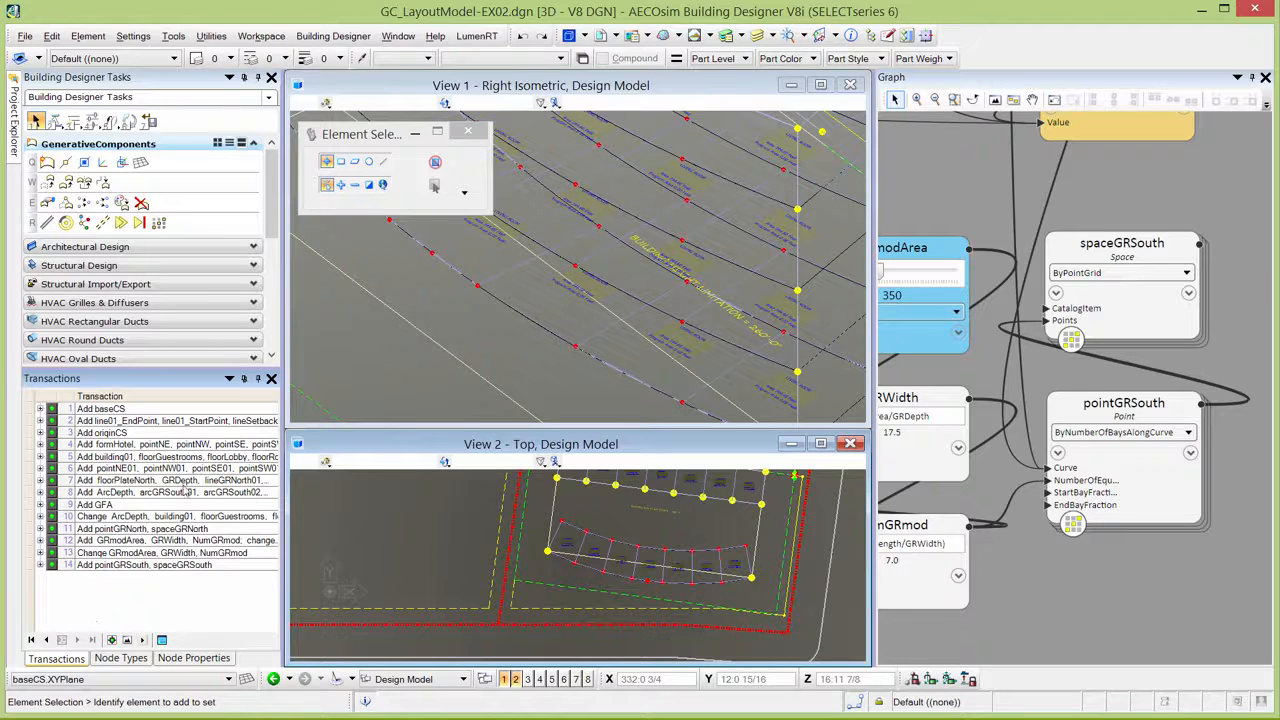
Open the DataGroup Explorer and show the HotelRoom Modules schedule of the Space catalog type.
scroll(400, 318, "down", 4)
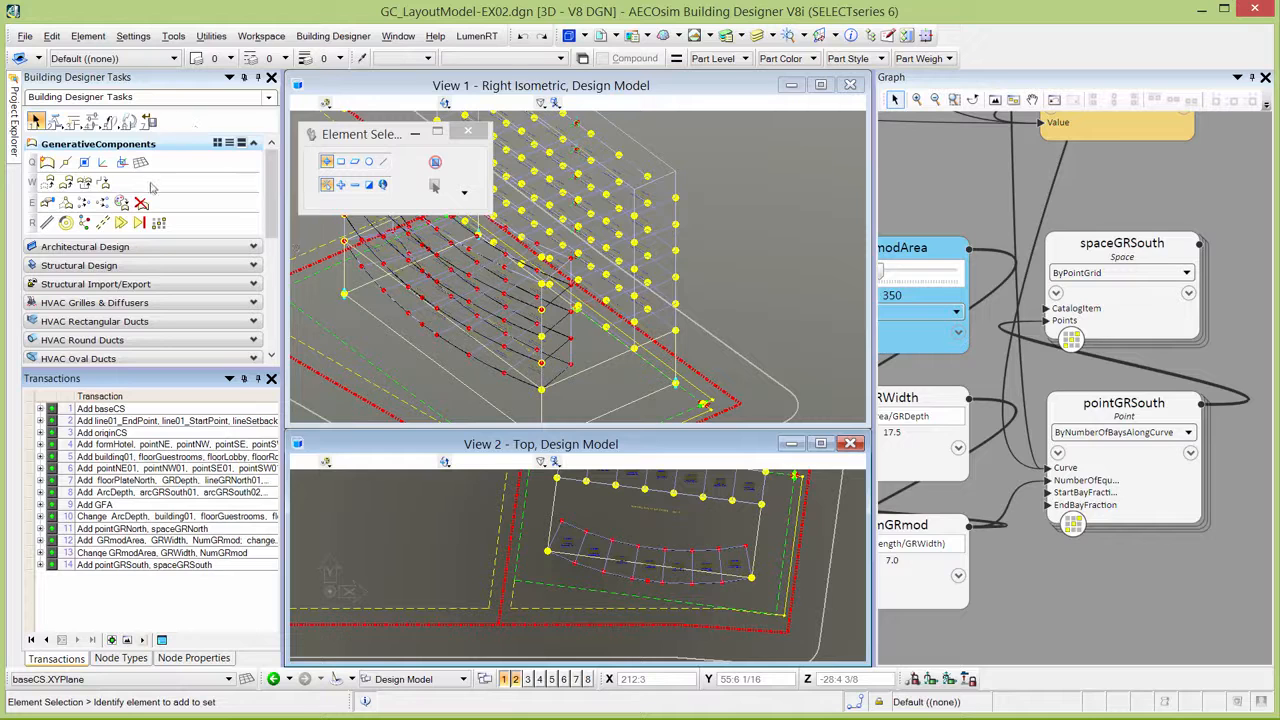
left_click_drag(274, 214, 270, 333)
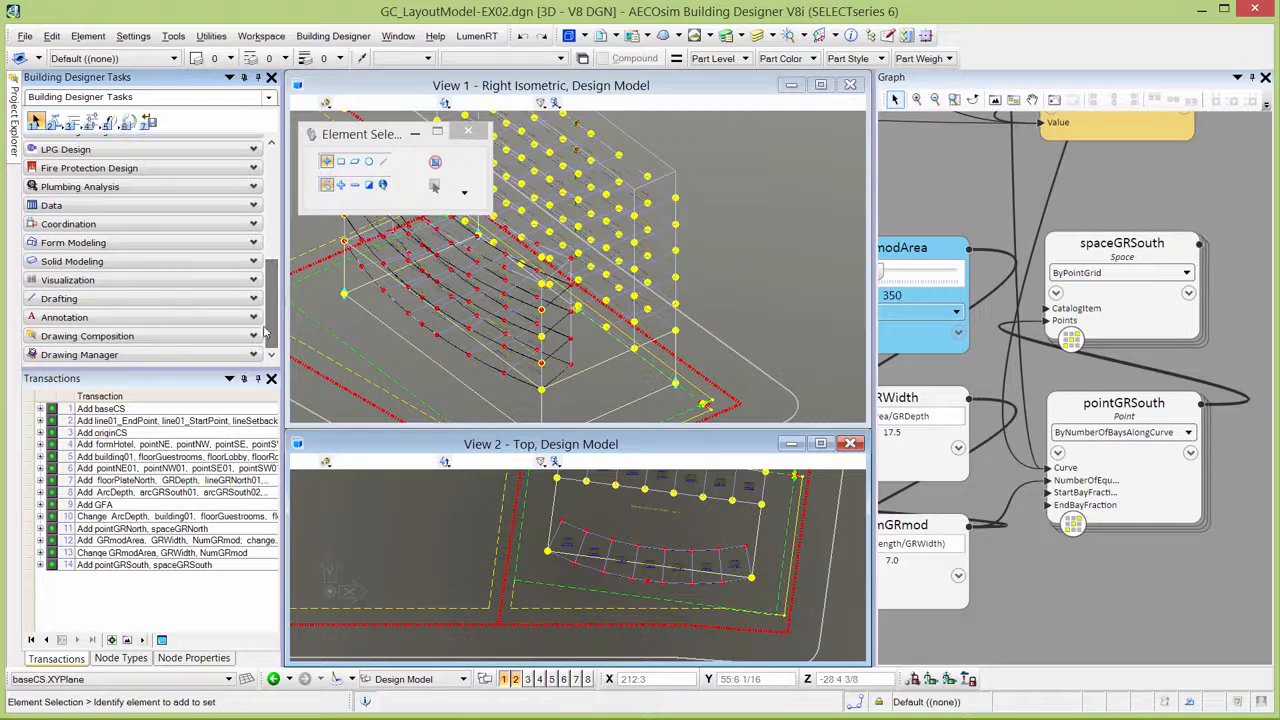
left_click(80, 205)
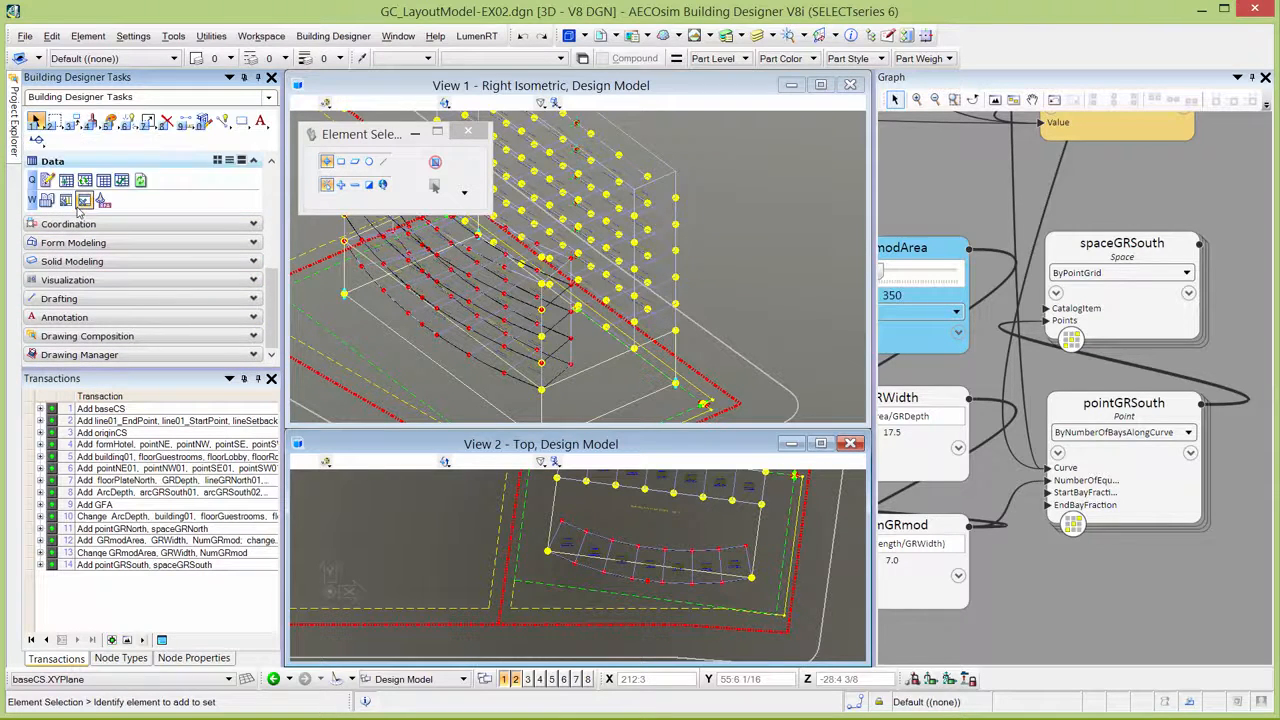
left_click(103, 180)
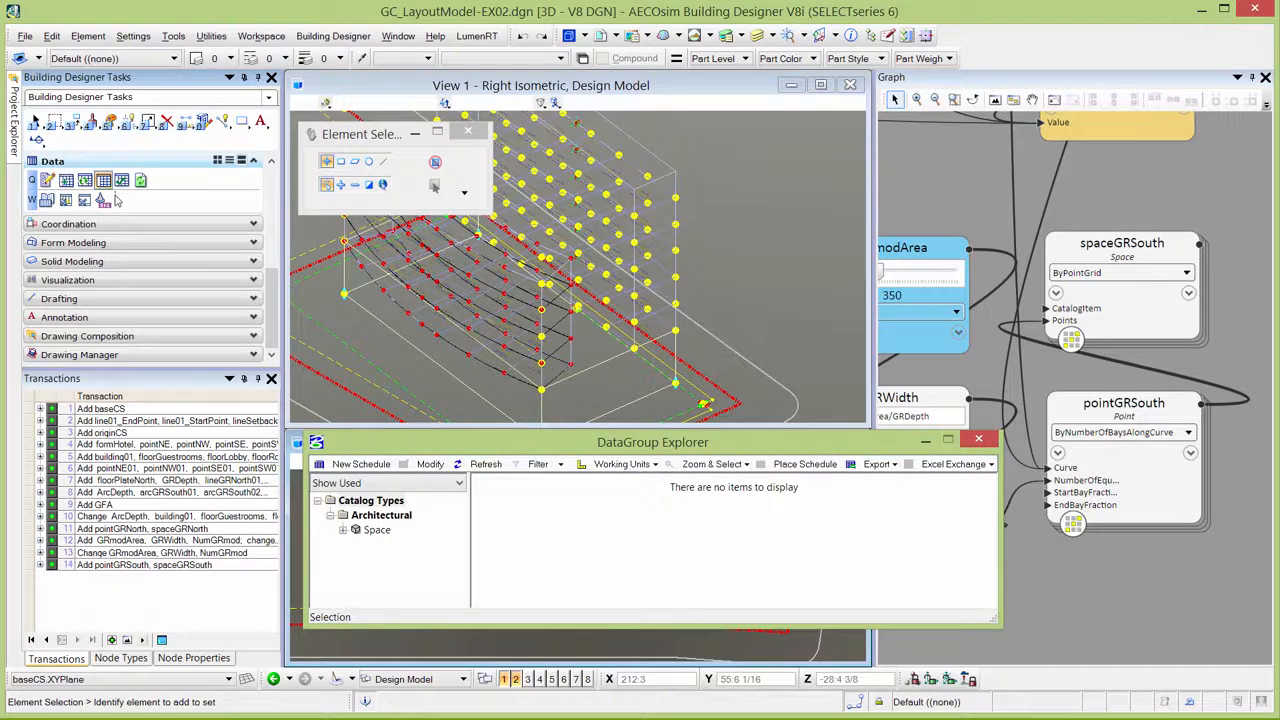
left_click(342, 530)
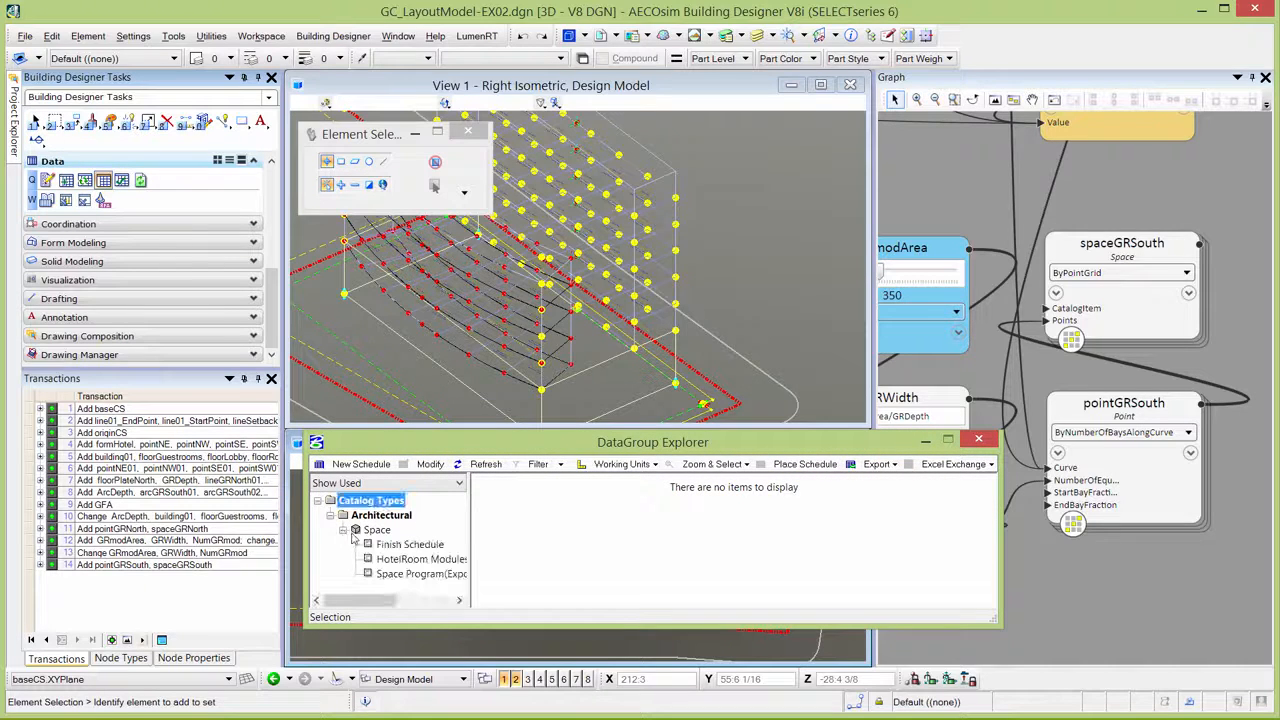
left_click(405, 559)
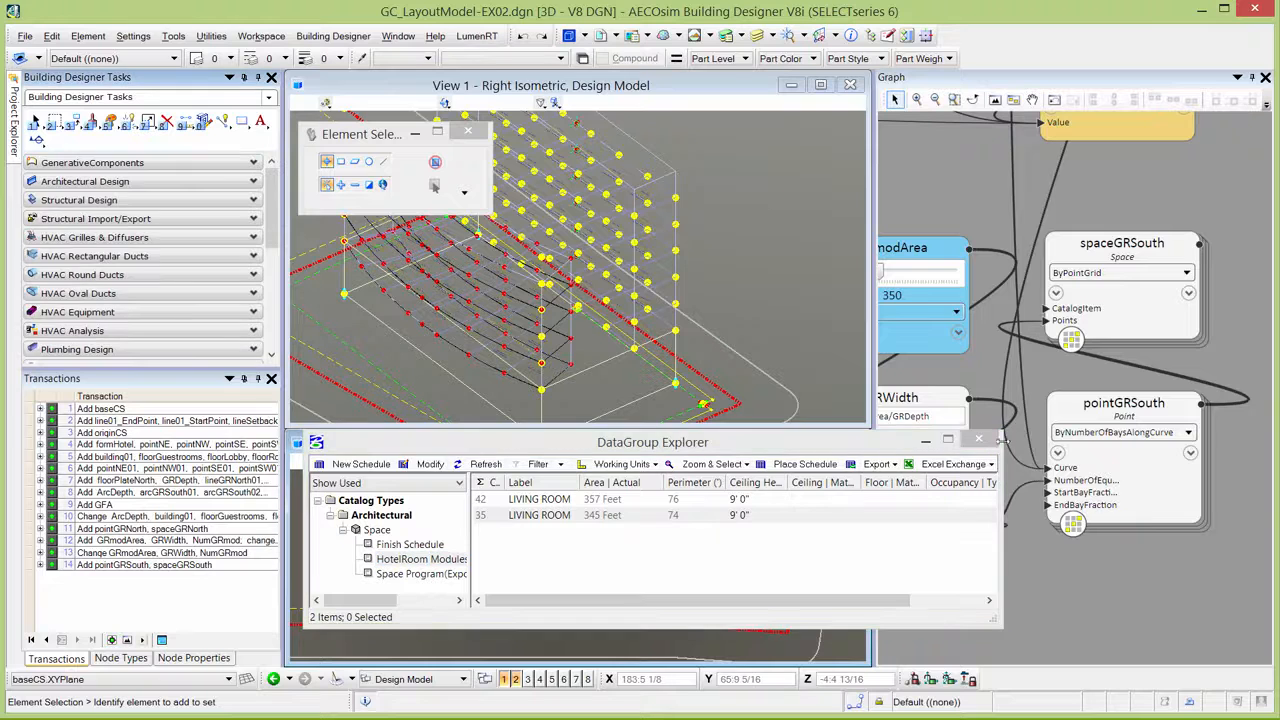
Set the spaceGRSouth node to Deferred Update and record the change as a transaction.
right_click(1120, 335)
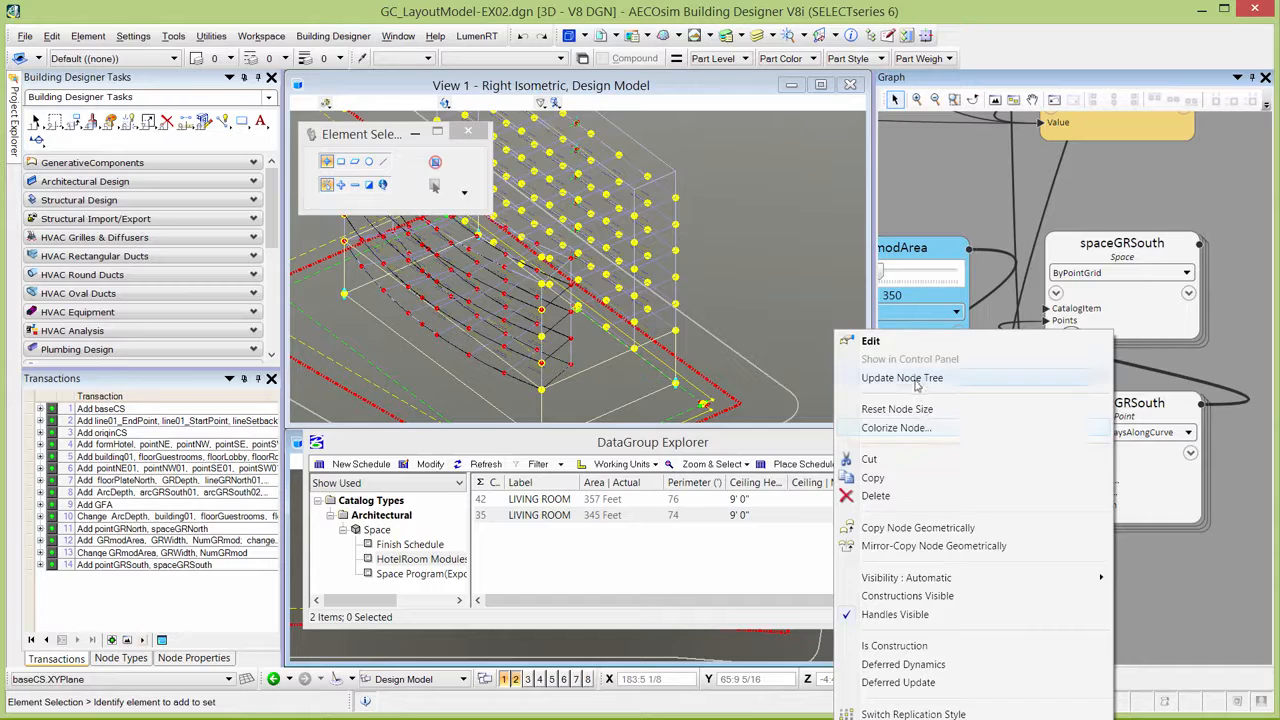
left_click(922, 681)
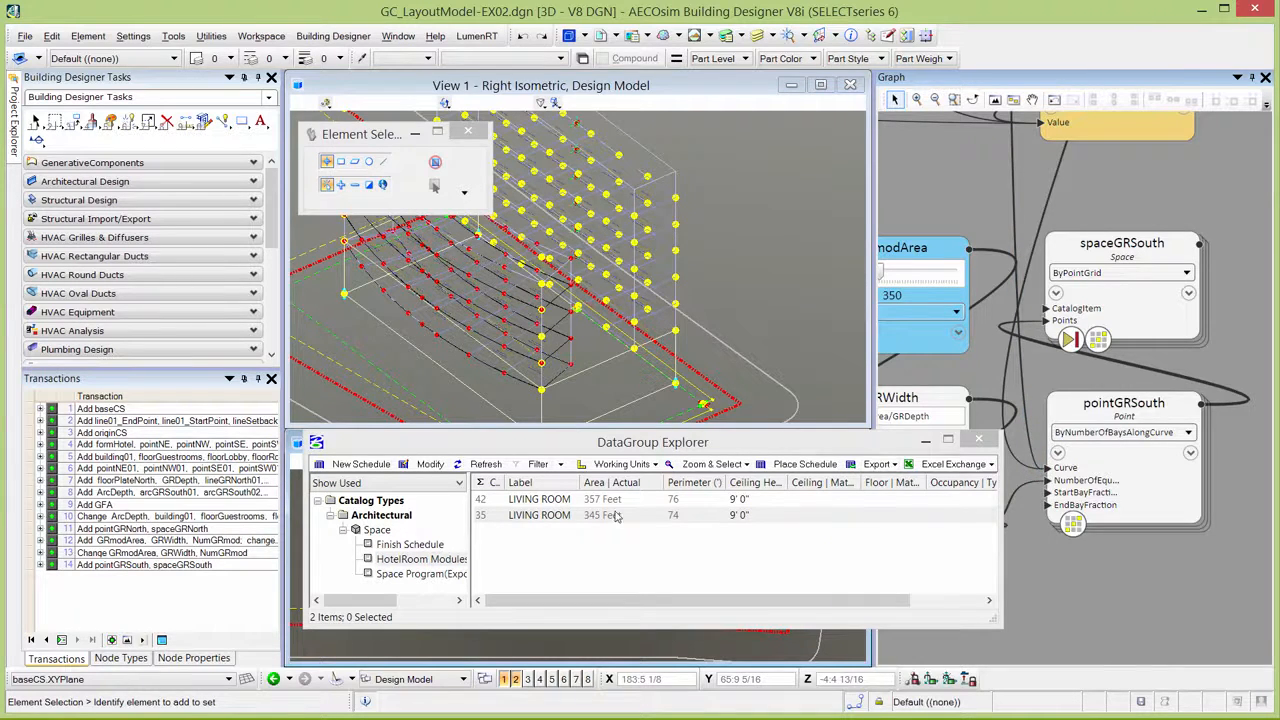
left_click(61, 640)
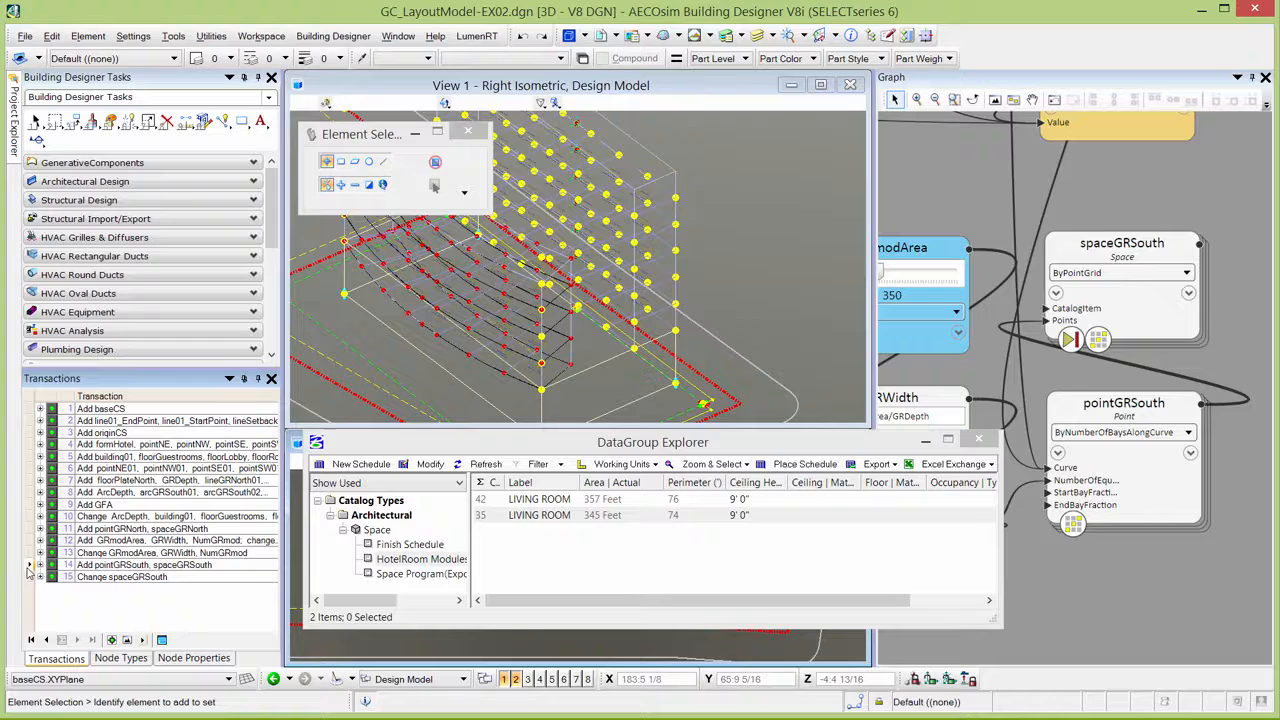
Consolidate the last two transactions, the added south nodes and the spaceGRSouth change, into one.
right_click(108, 572)
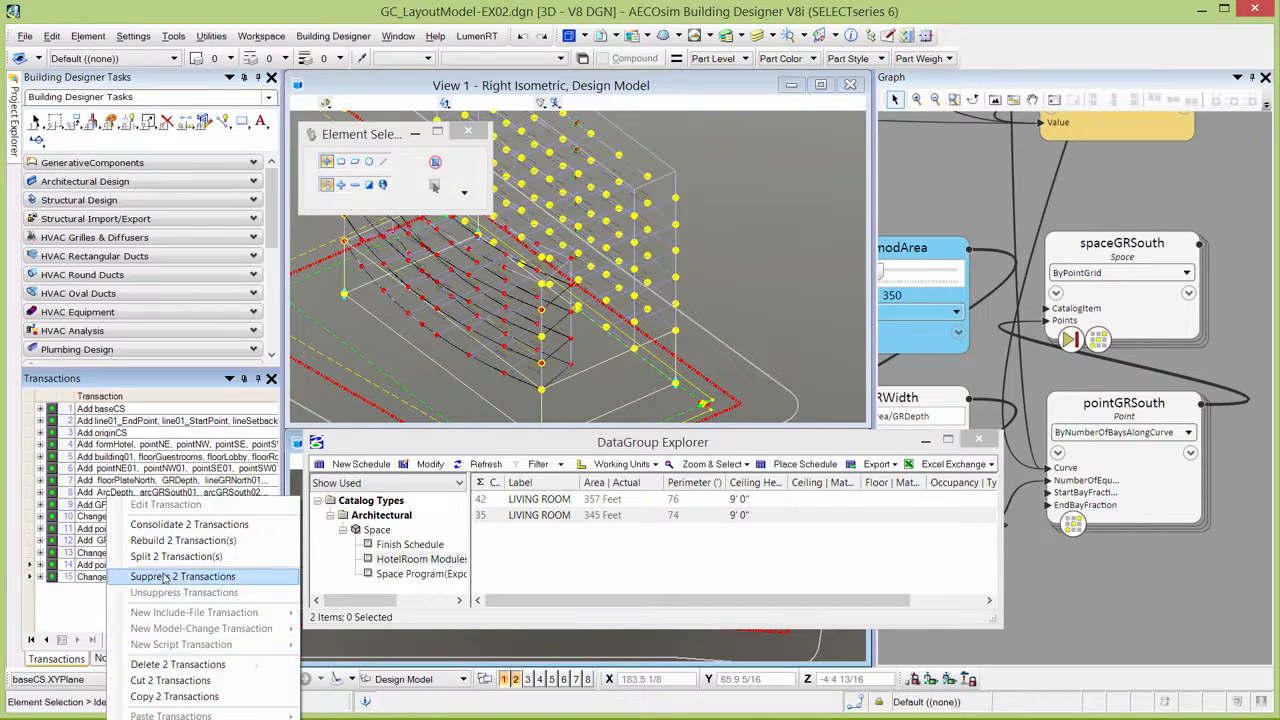
left_click(180, 526)
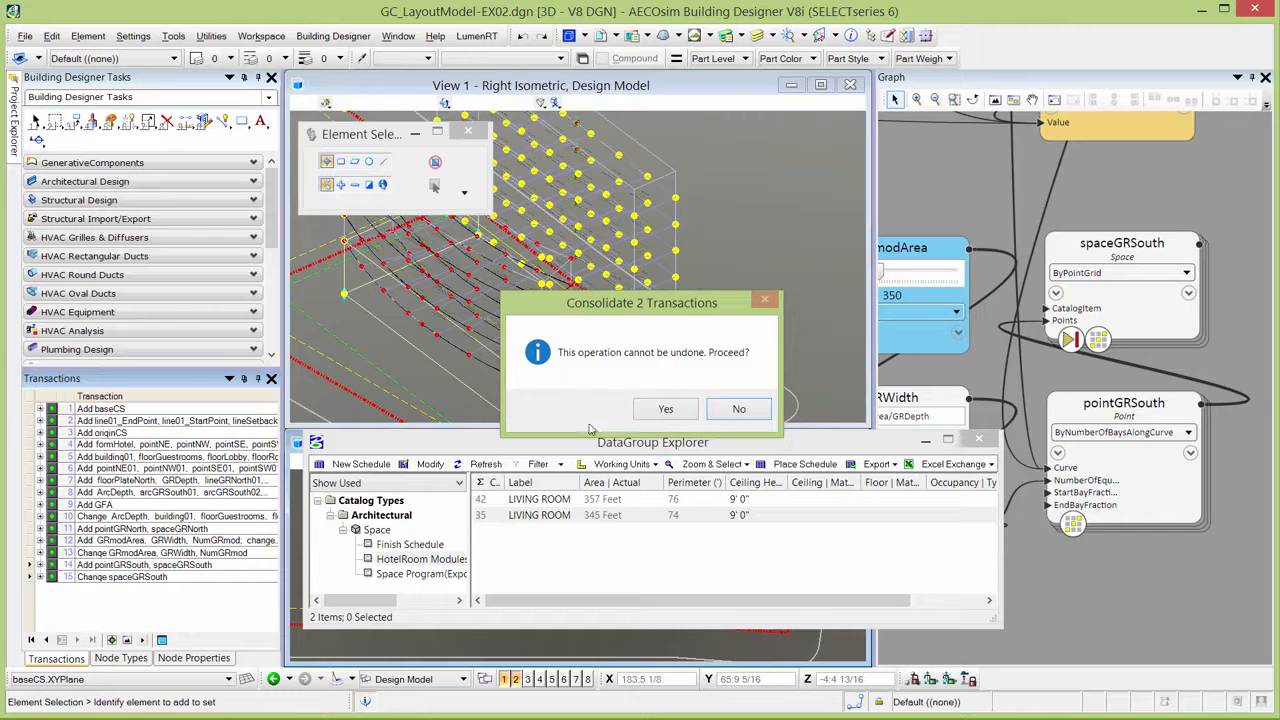
left_click(650, 414)
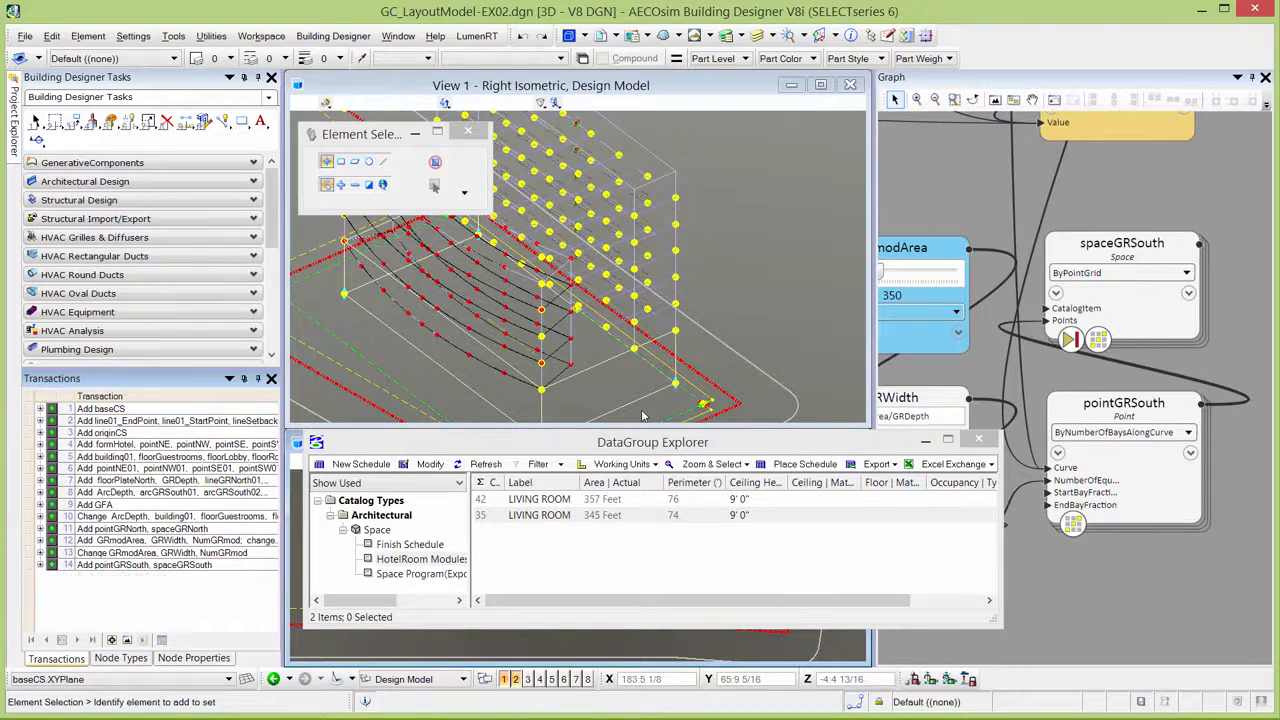
In the GenerativeComponents Control Panel, set ArcDepth to 20.0, GRDepth to 25.0 and GRmodArea to 315, and apply the changes.
left_click(92, 162)
left_click(94, 122)
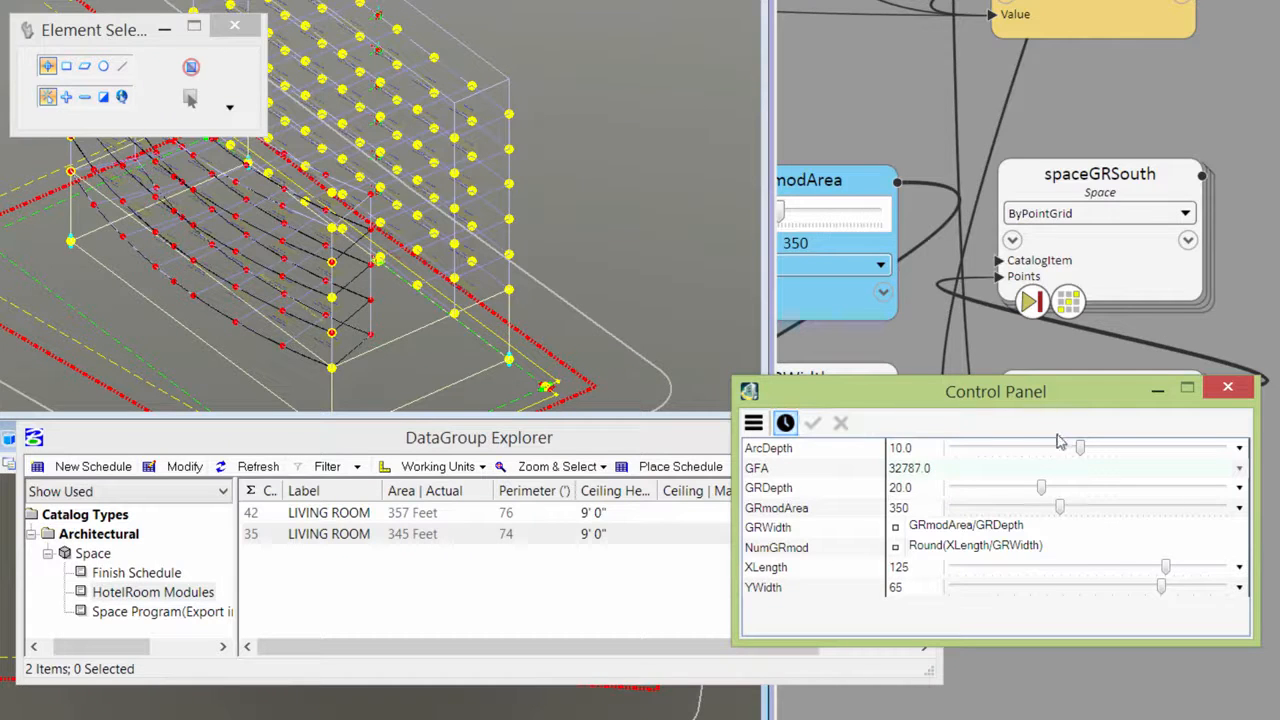
left_click_drag(1085, 456, 1228, 460)
left_click_drag(1042, 487, 1138, 489)
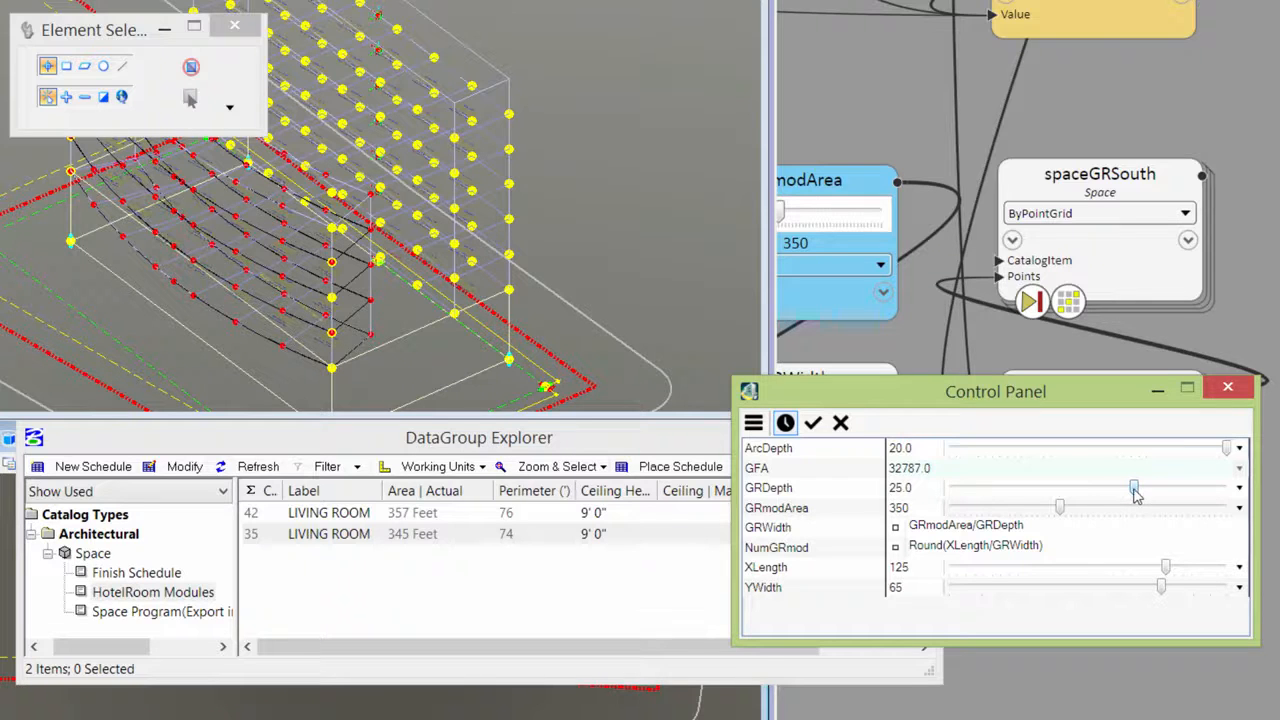
mouse_move(1061, 508)
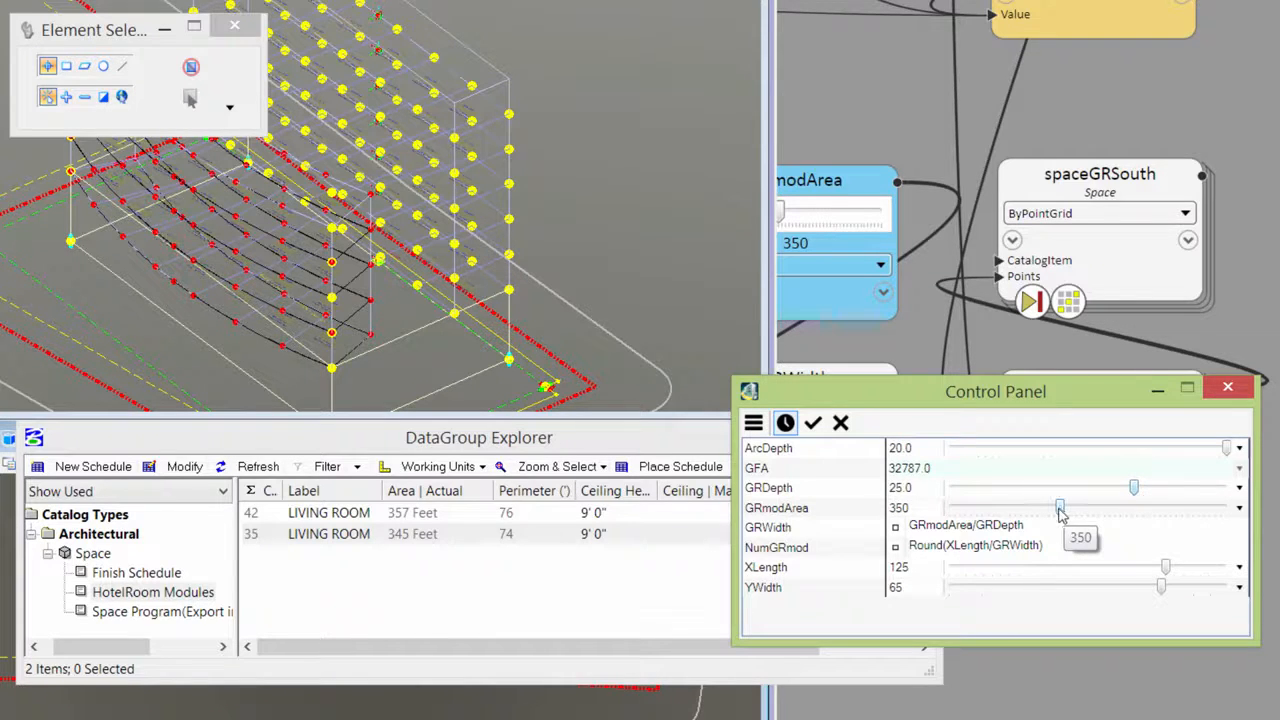
left_click_drag(1060, 509, 1023, 511)
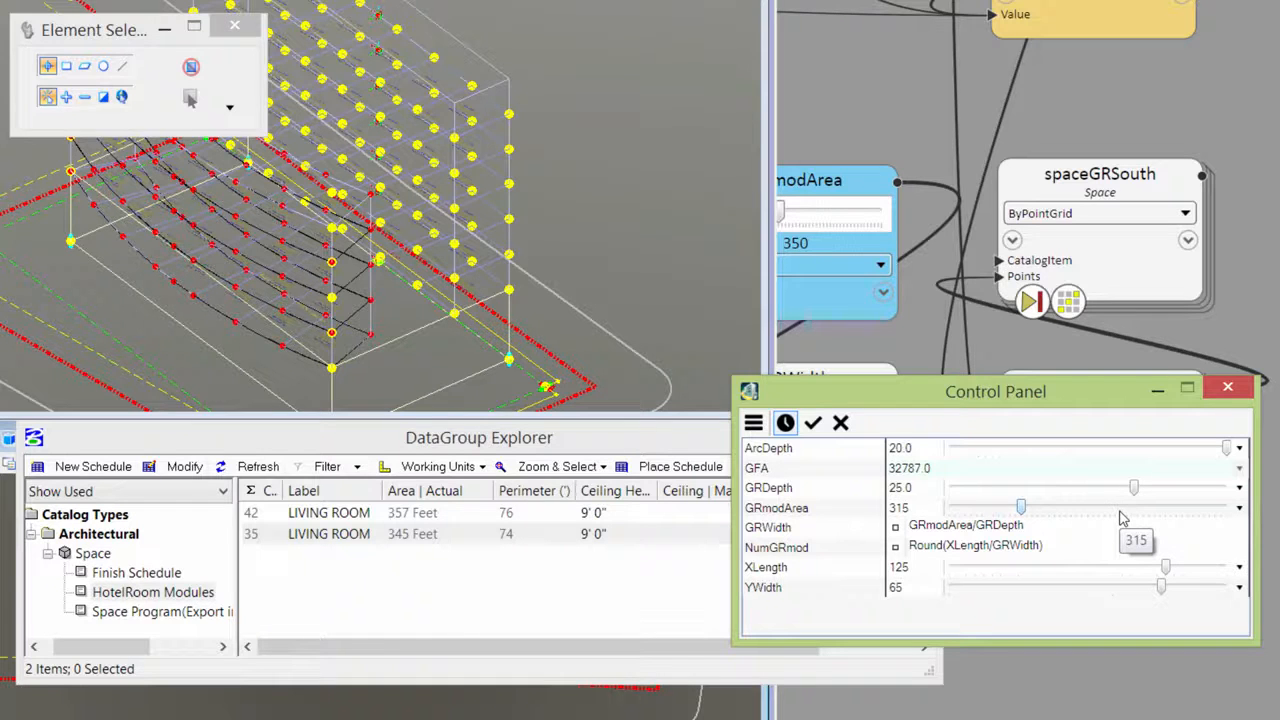
left_click(812, 424)
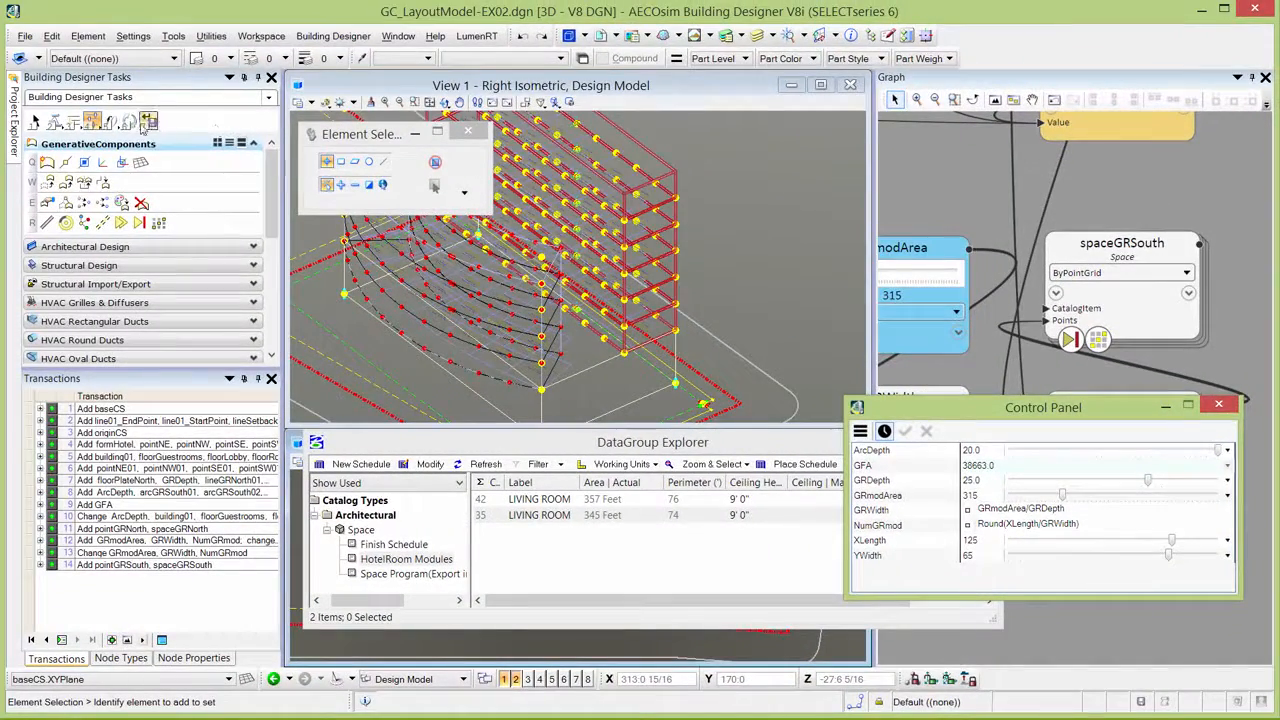
Update the deferred nodes and refresh the HotelRoom Modules schedule in the DataGroup Explorer.
left_click(133, 125)
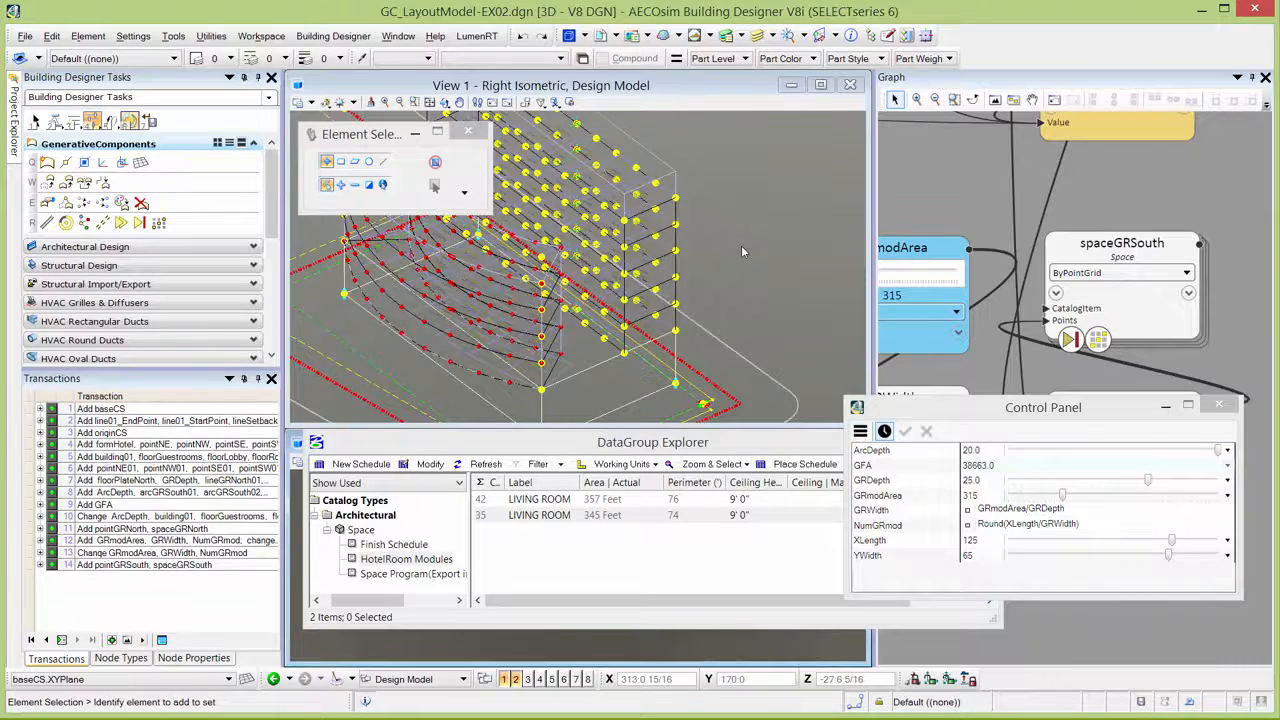
left_click(487, 463)
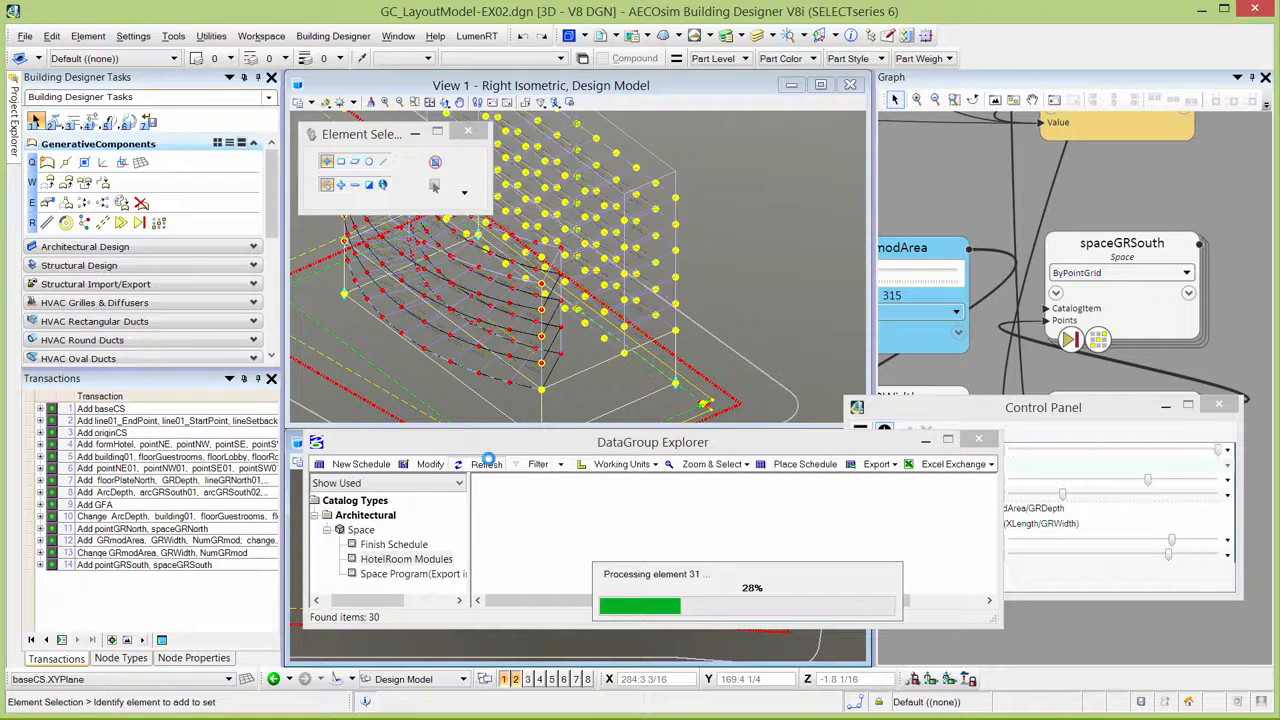